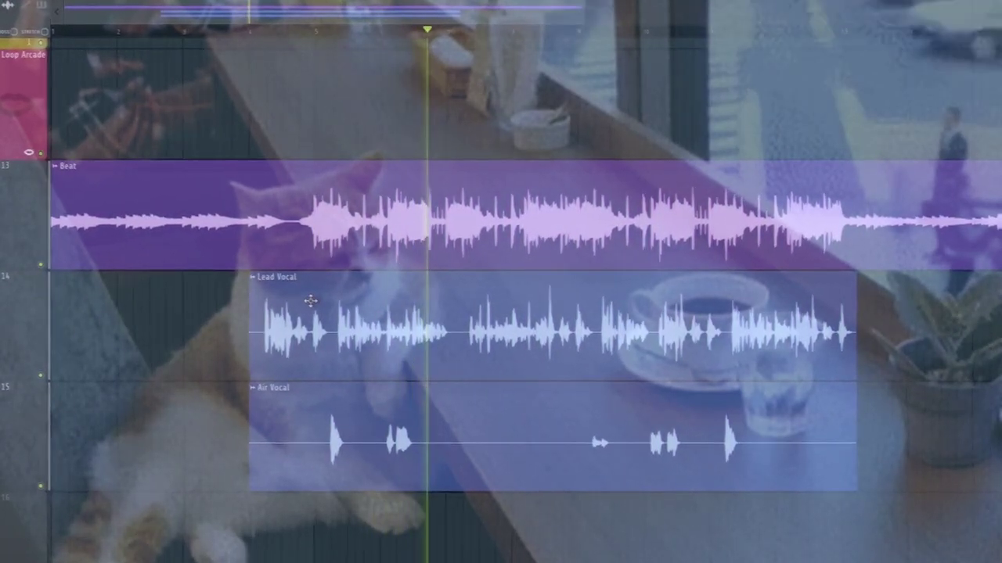
Solo the Lead Vocal track and play back its loudest peak between bars 8 and 9
left_click(51, 265)
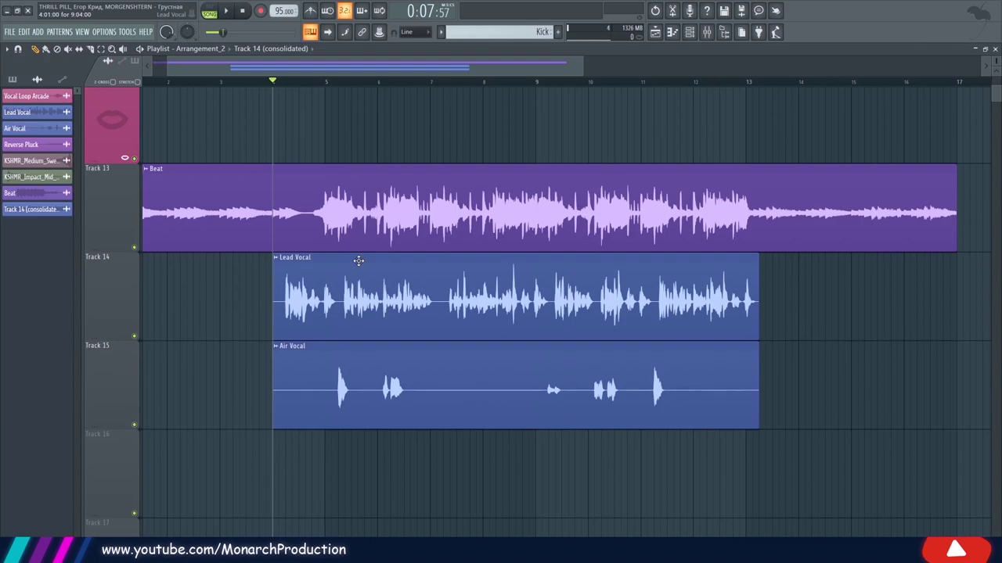
right_click(135, 336)
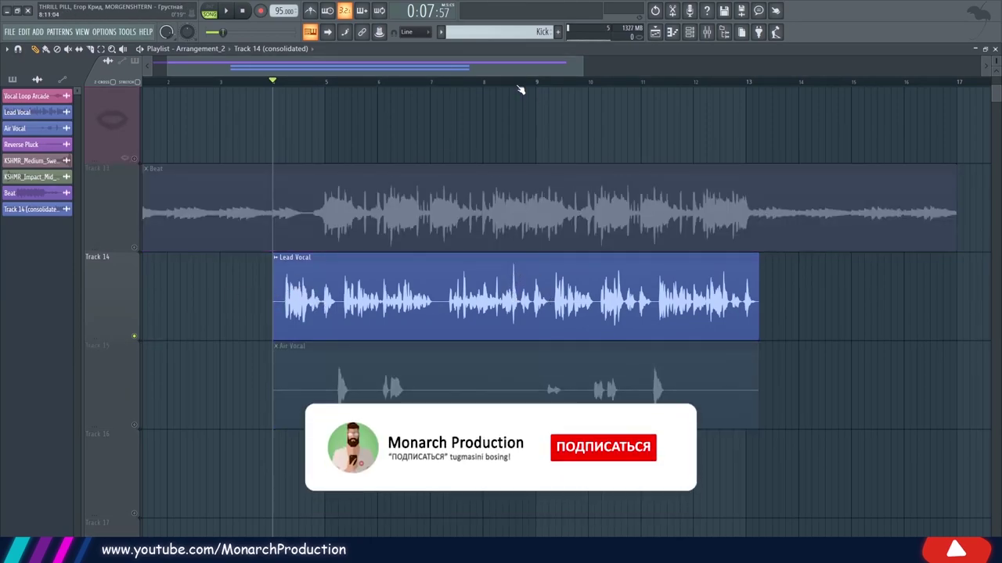
scroll(520, 90, "up", 5)
left_click(463, 84)
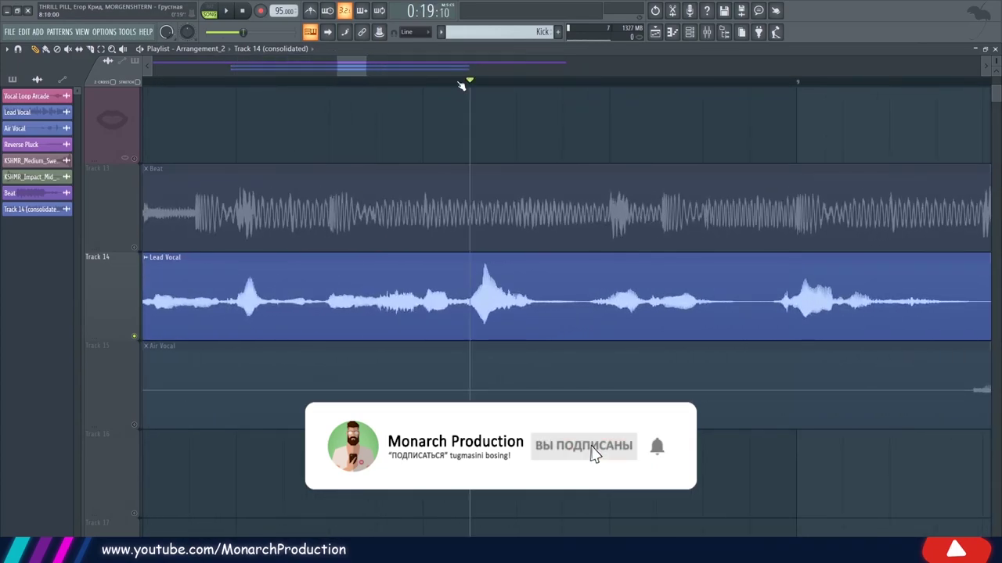
key("space")
key("space")
key("space")
key("space")
scroll(462, 85, "down", 3)
scroll(462, 85, "down", 4)
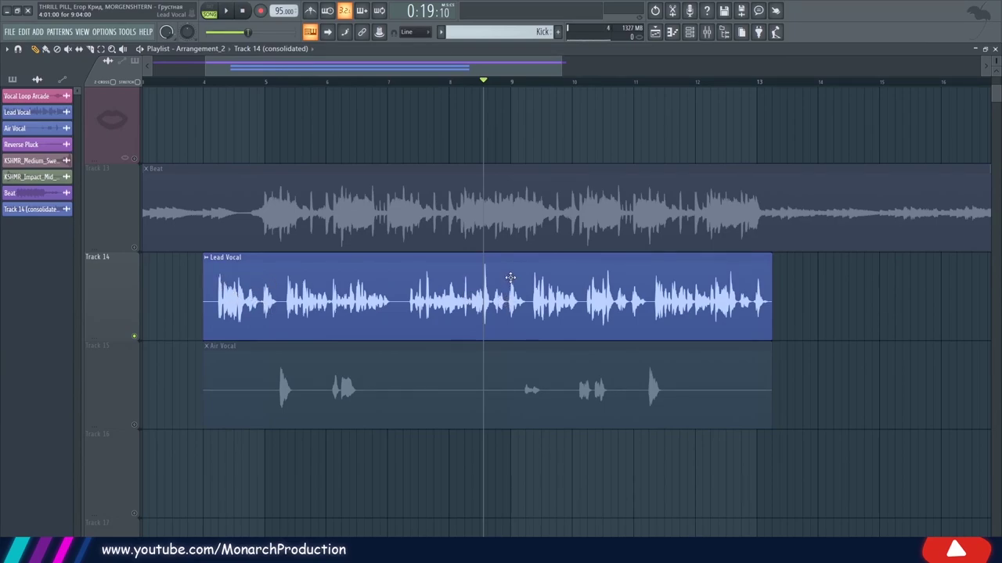
Load the Native Instruments VC 2A compressor in the first effect slot of the Lead Vocal mixer track
left_click_drag(395, 147, 443, 139)
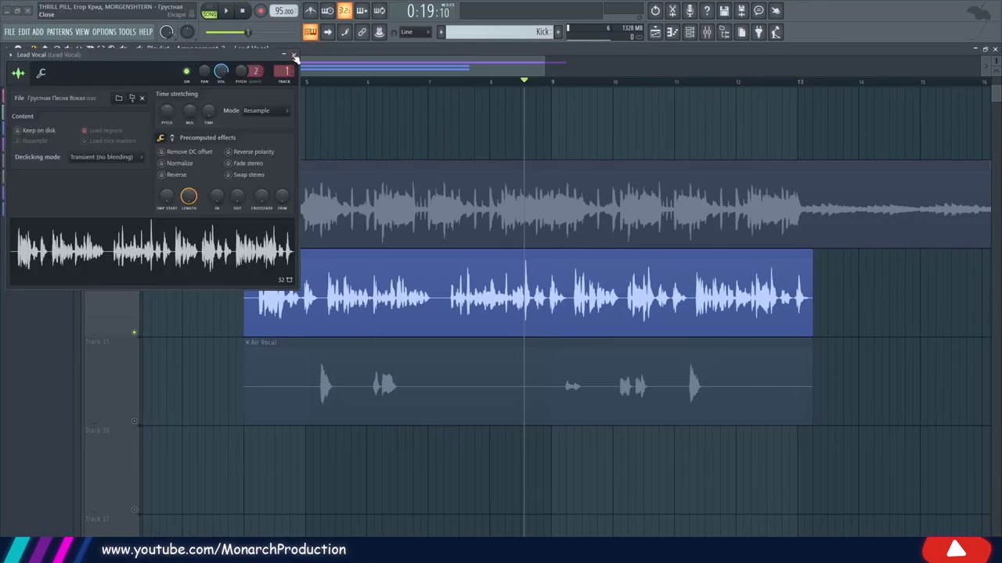
left_click(707, 31)
left_click(809, 200)
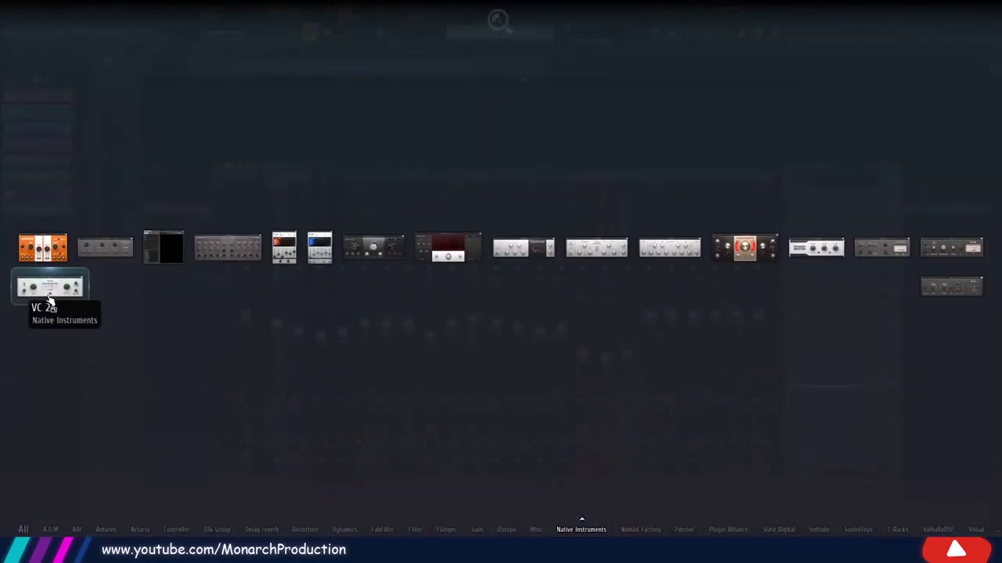
left_click(44, 283)
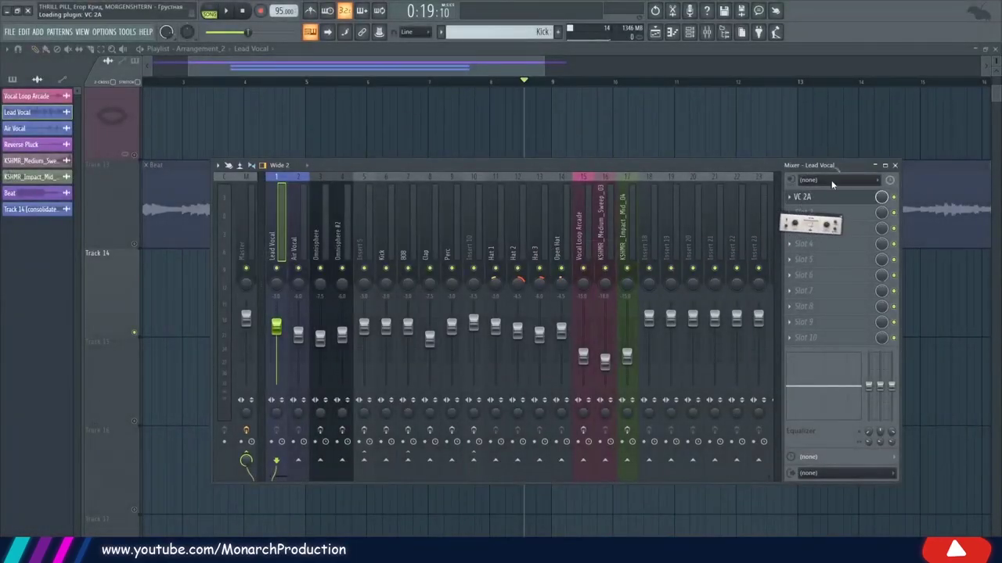
left_click(895, 165)
left_click_drag(650, 148, 530, 389)
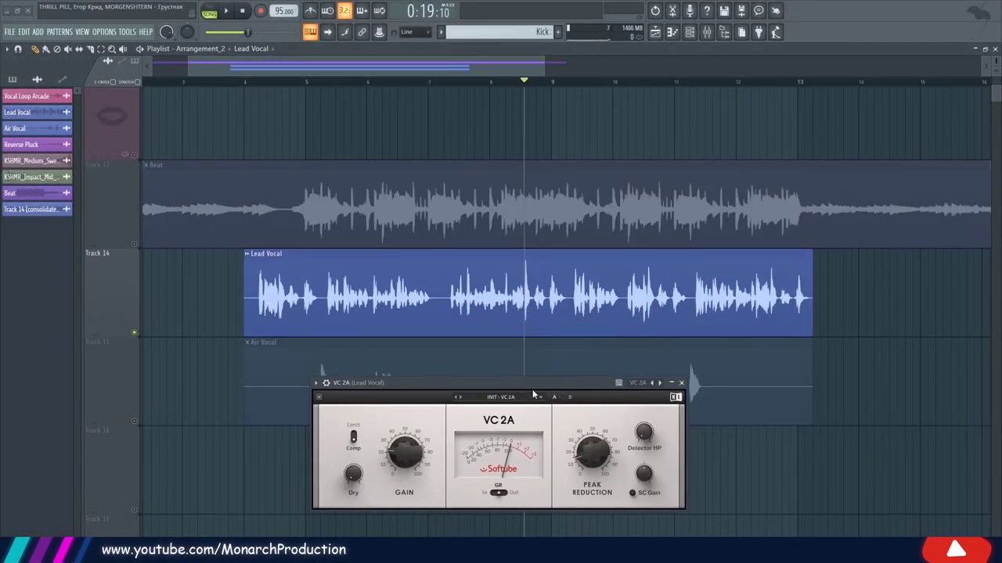
Apply the Vocals preset to the VC 2A compressor
scroll(536, 346, "down", 1)
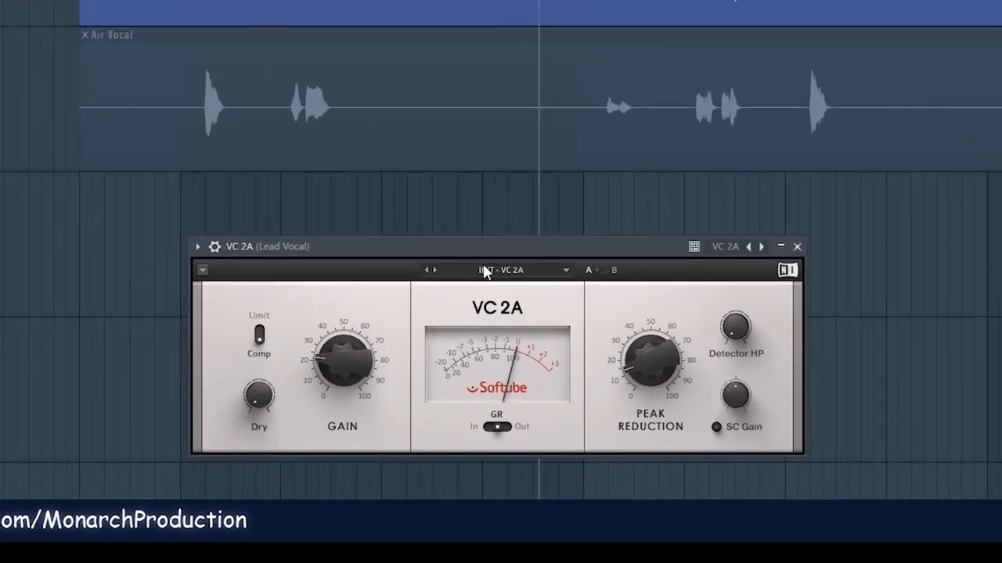
left_click(493, 397)
left_click(429, 245)
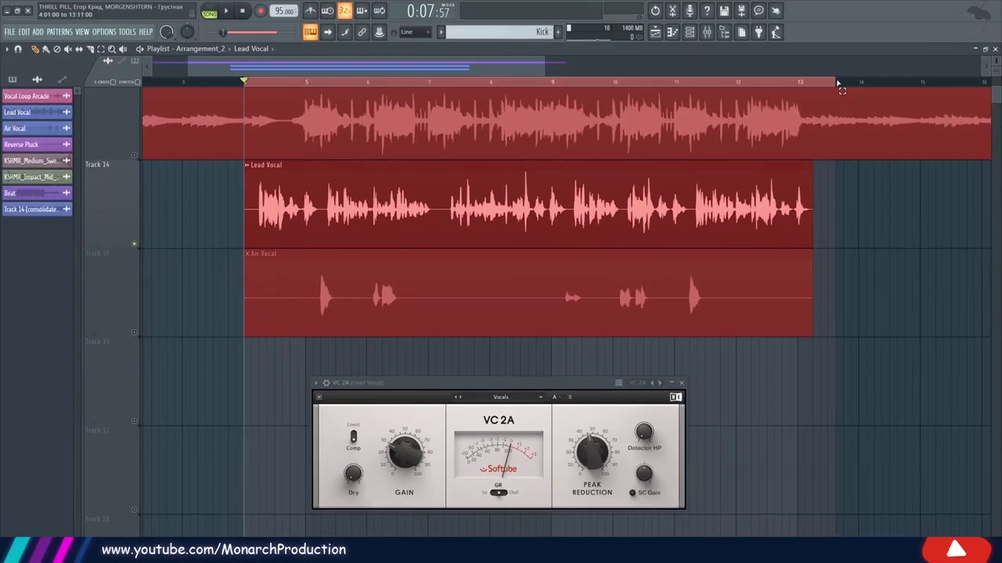
Select the playlist range from bar 4 to 13:09 and consolidate Track 14 over it into a 24-bit WAV clip
left_click_drag(837, 82, 831, 82)
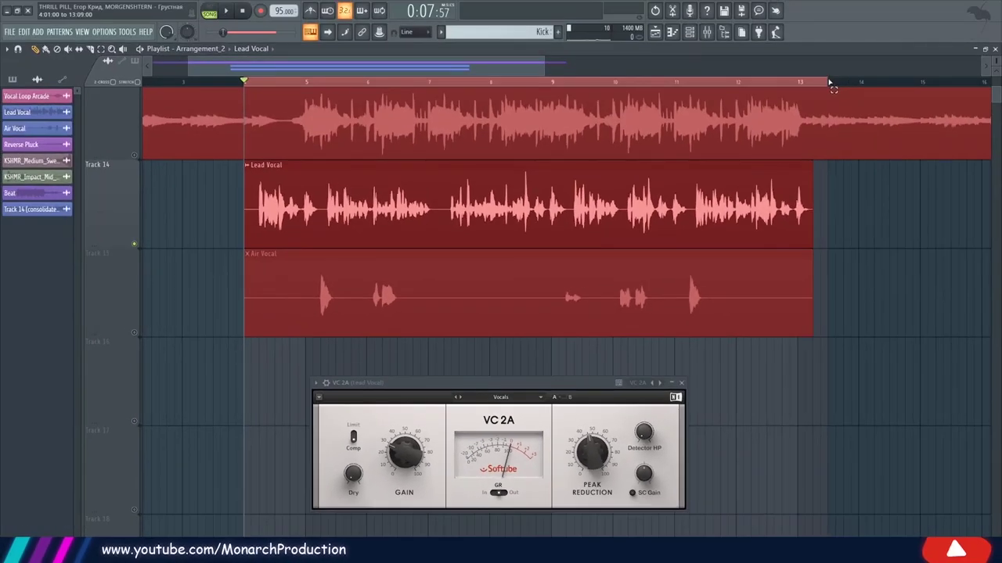
left_click(882, 260)
right_click(104, 209)
mouse_move(168, 320)
left_click(223, 319)
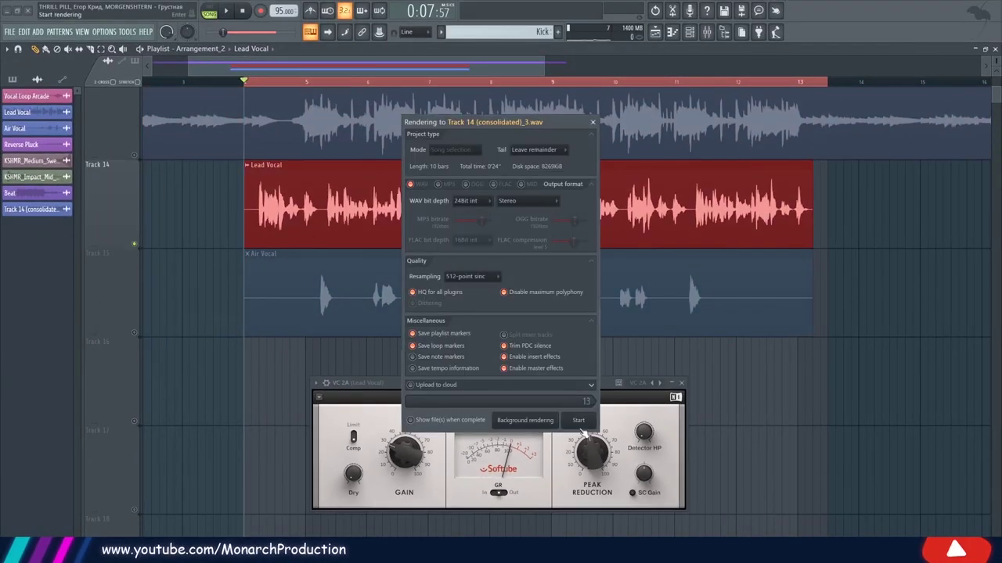
left_click(580, 421)
left_click(223, 324)
scroll(304, 85, "up", 1)
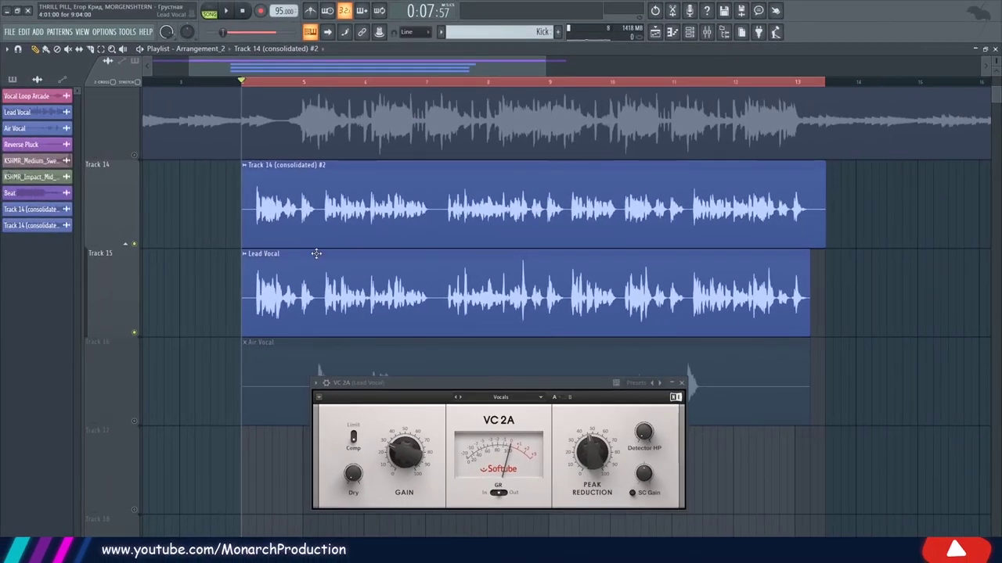
Delete both consolidated Track 14 audio clips, remove the extra playlist track, and close the VC 2A window
right_click(46, 225)
left_click(66, 342)
right_click(46, 209)
left_click(67, 326)
right_click(115, 251)
left_click(555, 309)
left_click(682, 383)
Load FabFilter Pro-Q 3 on the Lead Vocal mixer track and add a Low Cut band with a 24 dB/oct slope
left_click(706, 32)
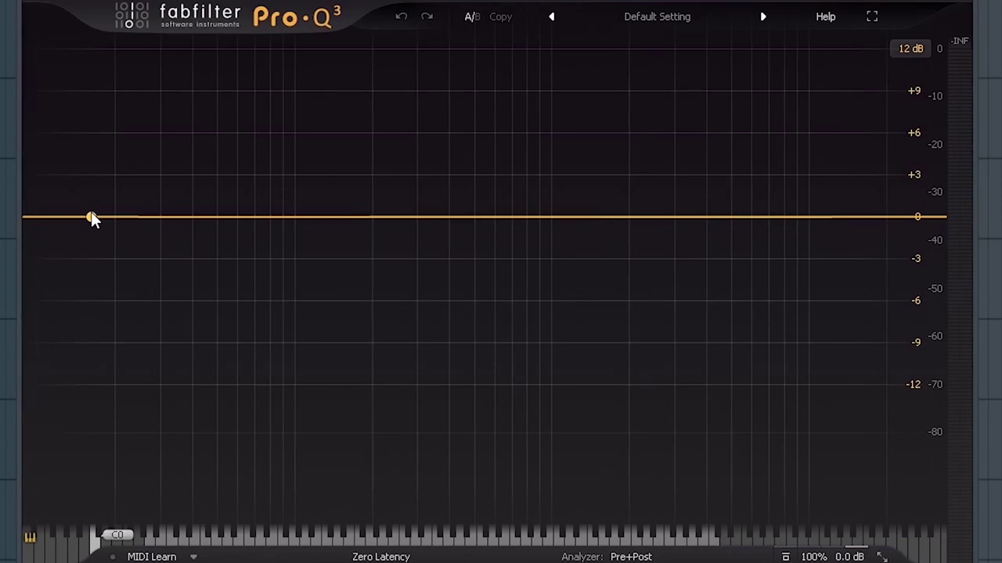
left_click(91, 217)
left_click(68, 496)
left_click(114, 371)
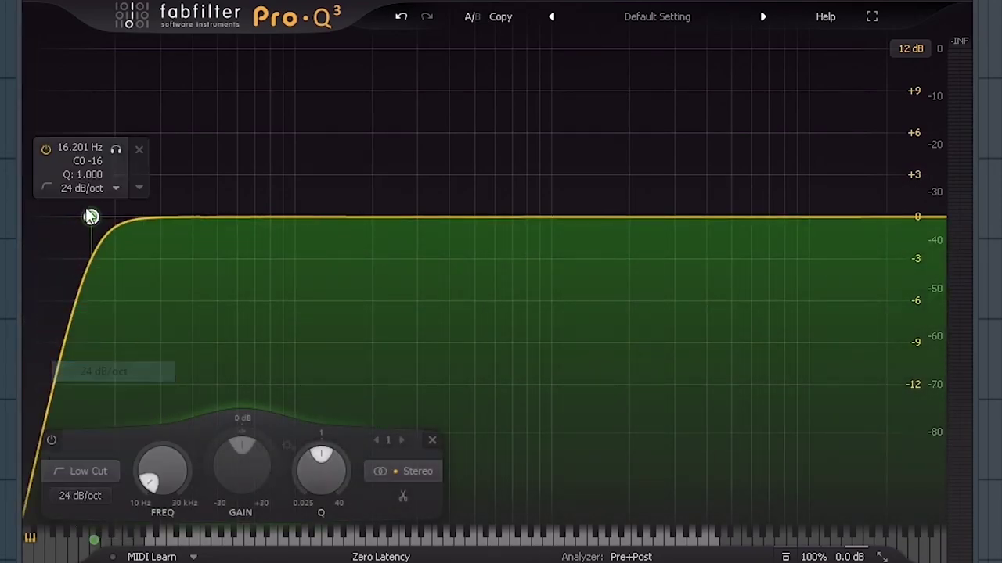
Sweep the low cut upward while auditioning it, and settle it at about 136 Hz with a Q of about 1
left_click_drag(92, 217, 320, 220)
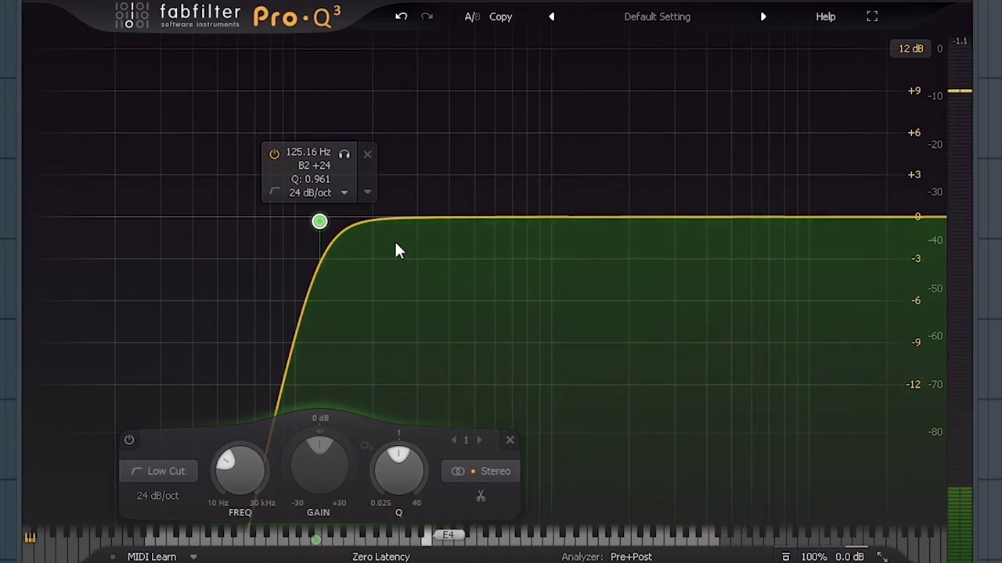
left_click_drag(319, 221, 296, 220)
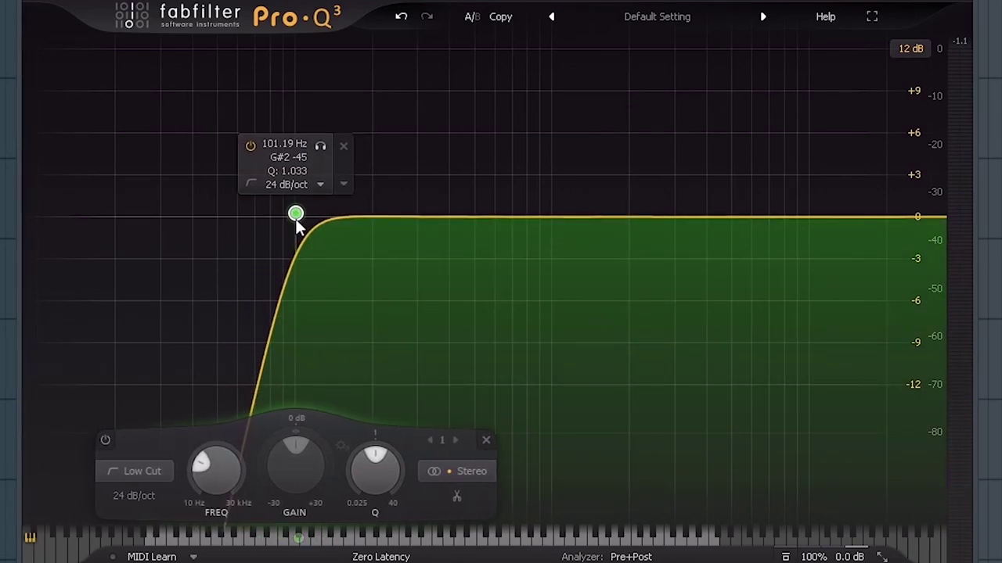
left_click(320, 146)
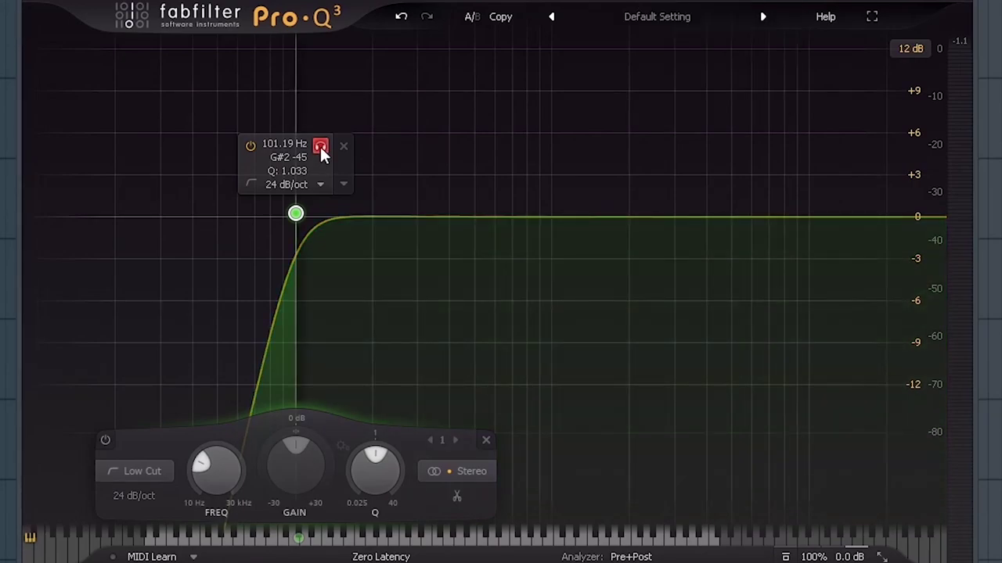
left_click_drag(320, 146, 351, 164)
left_click_drag(325, 219, 338, 222)
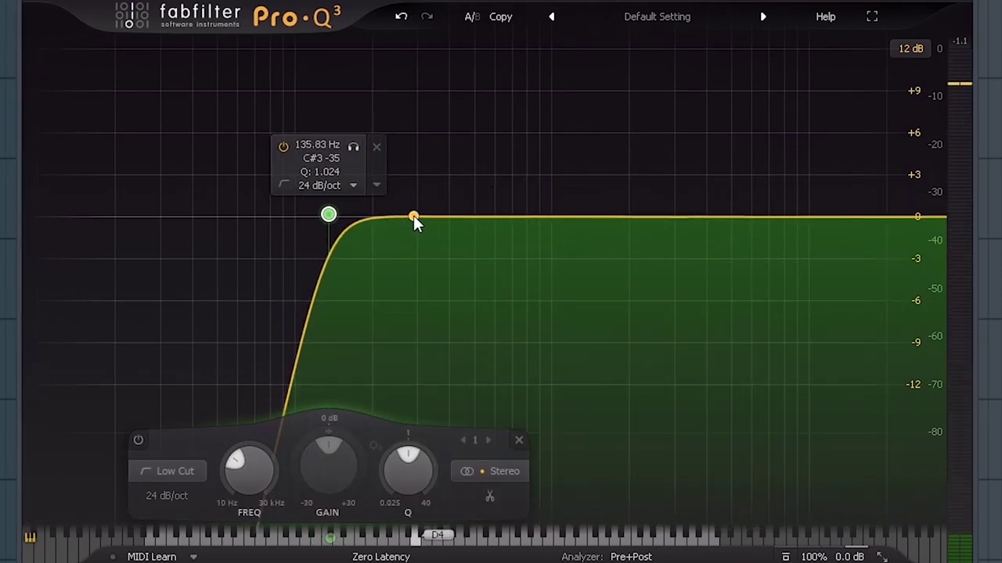
Add a bell band, sweep it as a narrow boost to find the resonance, and cut about 2.2 dB near 263 Hz with Q about 6.1
left_click_drag(414, 217, 435, 78)
scroll(435, 78, "up", 10)
left_click_drag(531, 479, 513, 462)
left_click_drag(437, 80, 407, 69)
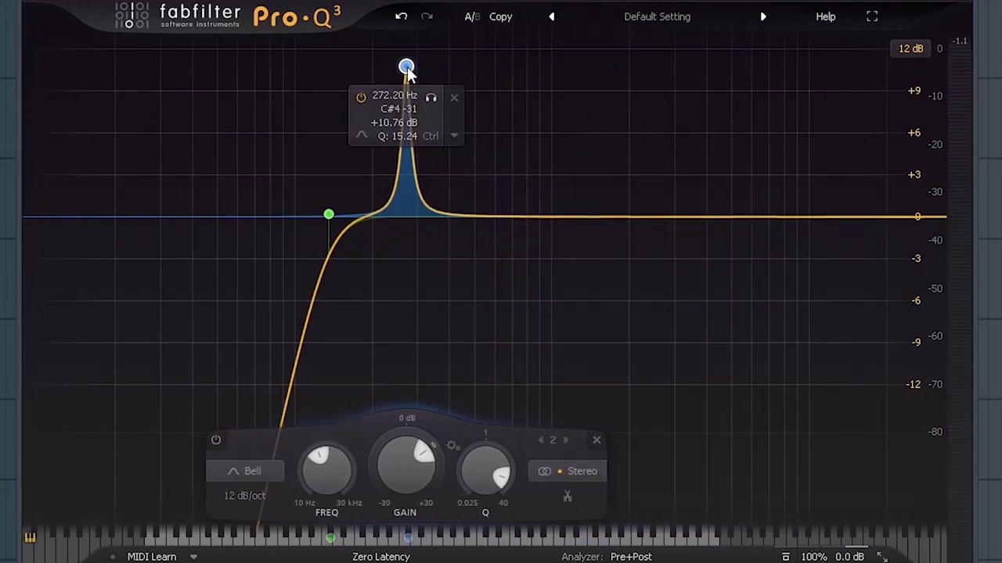
left_click_drag(407, 69, 401, 249)
scroll(395, 243, "down", 8)
scroll(396, 244, "up", 2)
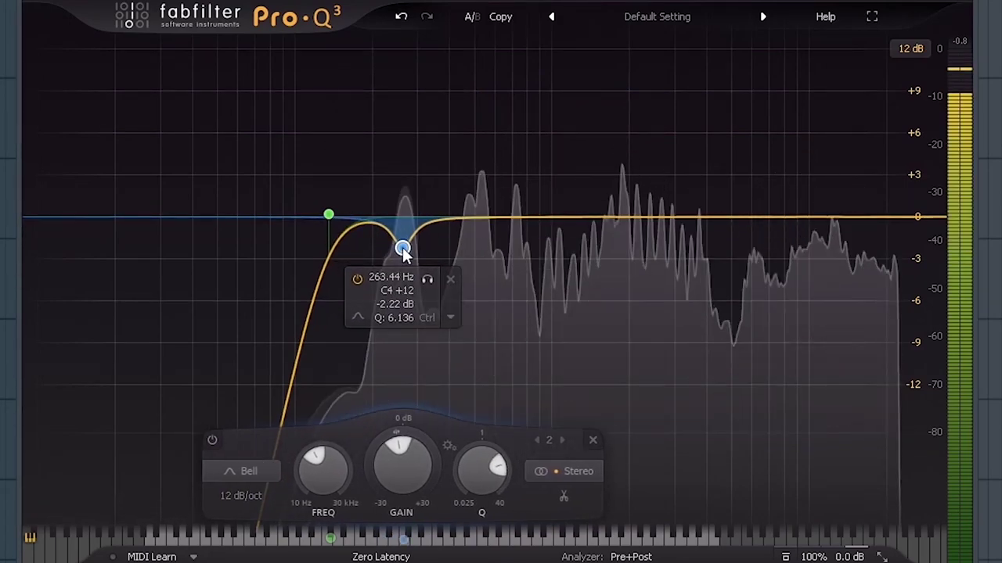
Add another narrow bell band cutting about 1.5 dB near 486 Hz with Q about 7
left_click(485, 218)
left_click_drag(485, 225, 472, 242)
scroll(485, 232, "up", 3)
scroll(485, 239, "up", 5)
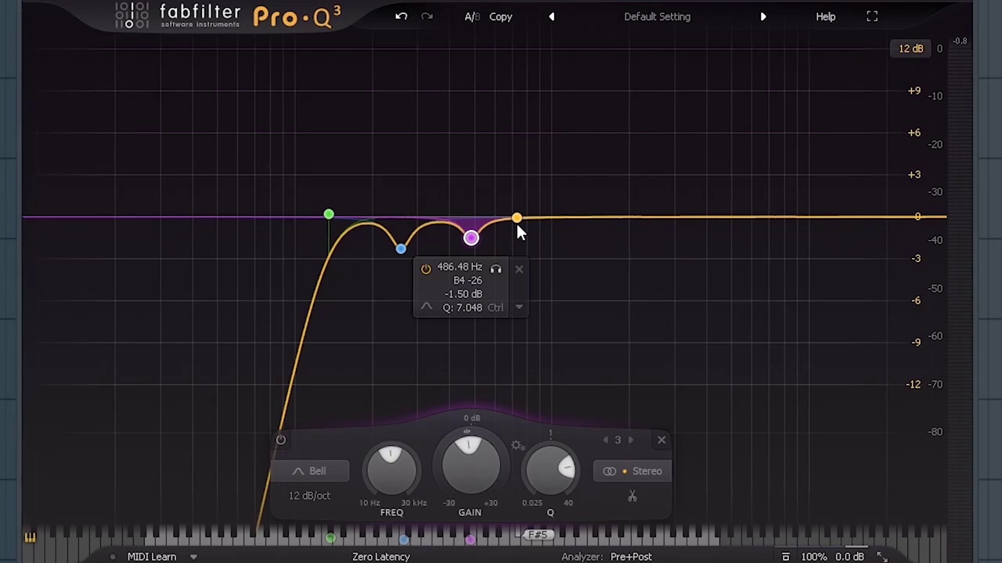
Add a wide bell band boosting about 1.2 dB near 1 kHz with Q about 1.9, checking it during playback
left_click_drag(515, 222, 565, 200)
scroll(580, 195, "down", 3)
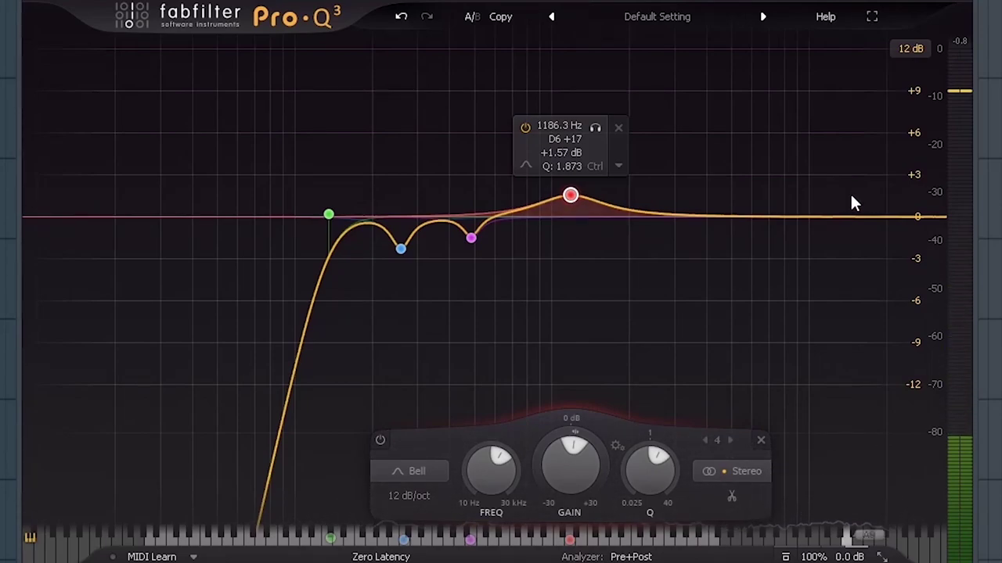
mouse_move(563, 225)
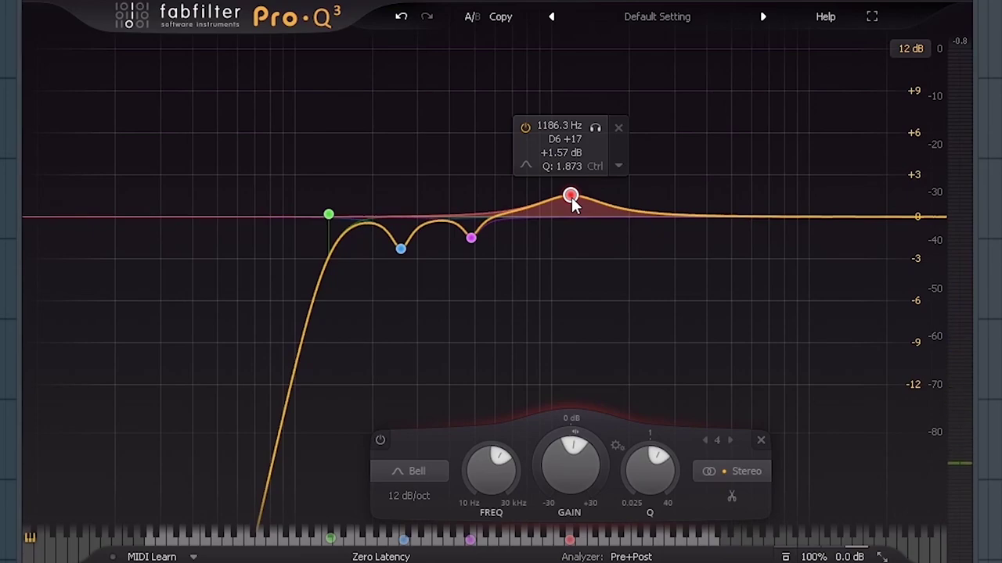
key("space")
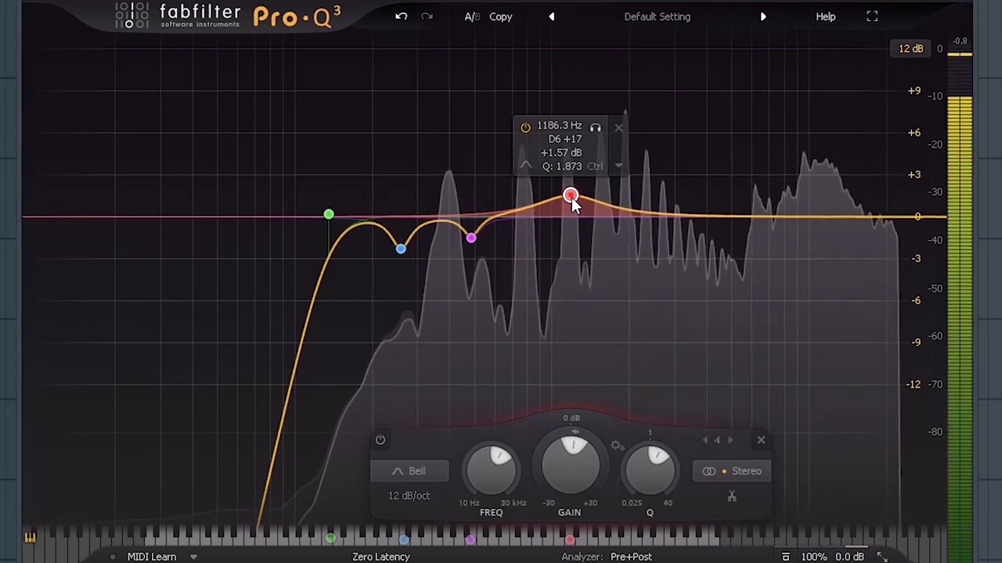
mouse_move(571, 197)
left_mouse_down()
mouse_move(645, 197)
mouse_move(554, 200)
left_mouse_up()
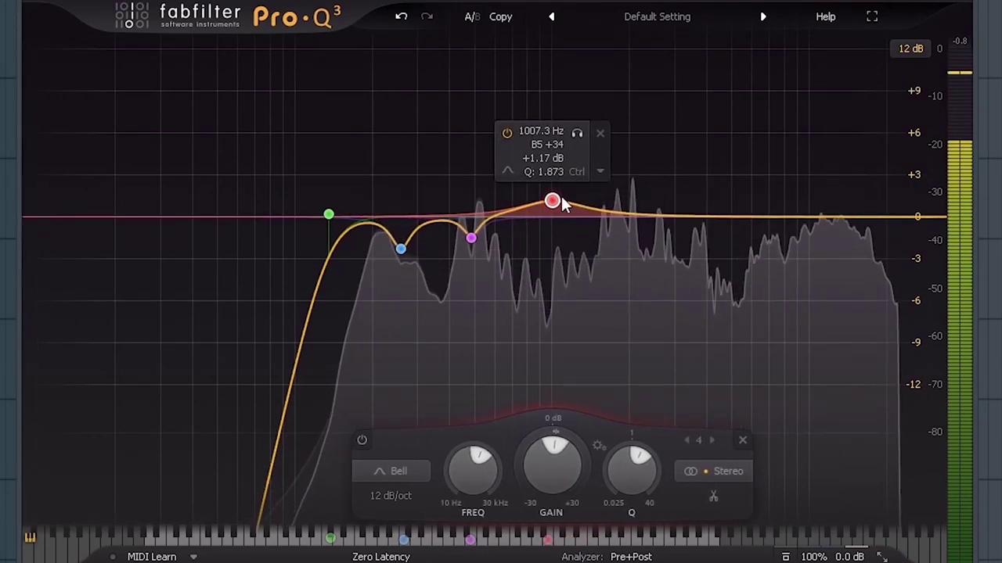
Add a wide bell band boosting about 1.5 dB near 12.7 kHz with Q about 1.9, and close the equalizer
left_click_drag(778, 225, 832, 208)
scroll(835, 200, "down", 5)
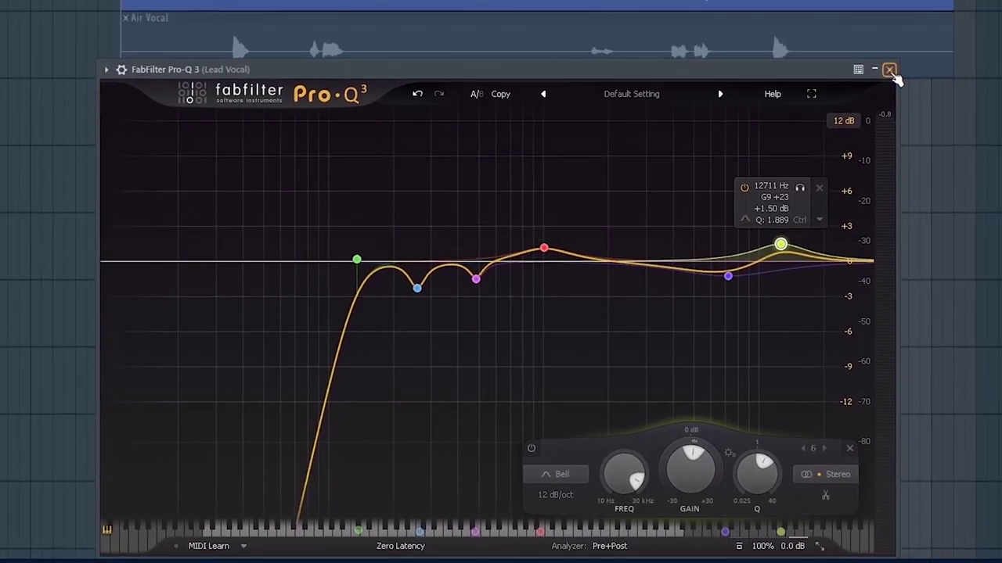
left_click(893, 69)
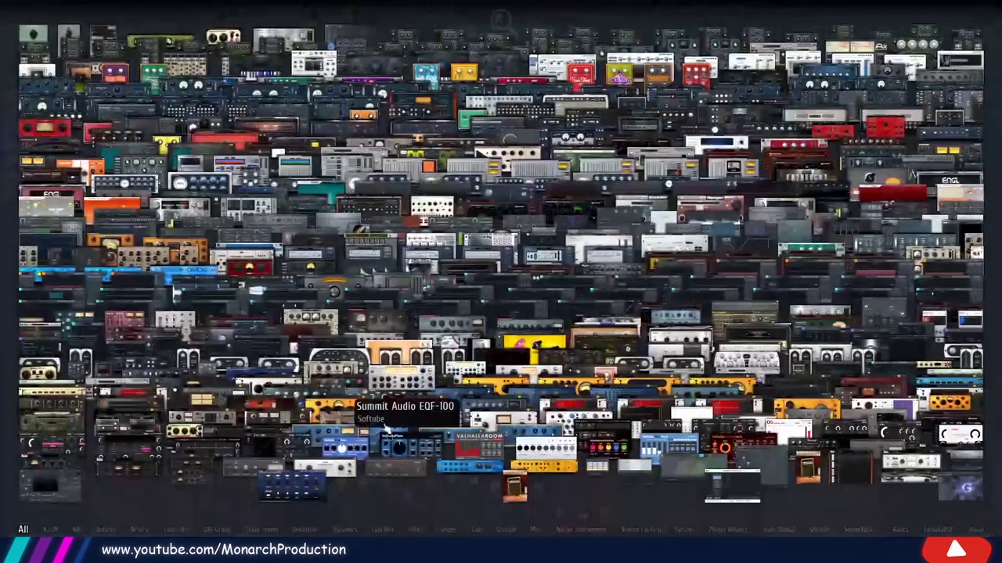
Load the FabFilter Pro-DS de-esser in the third effect slot of the Lead Vocal mixer track
mouse_move(383, 530)
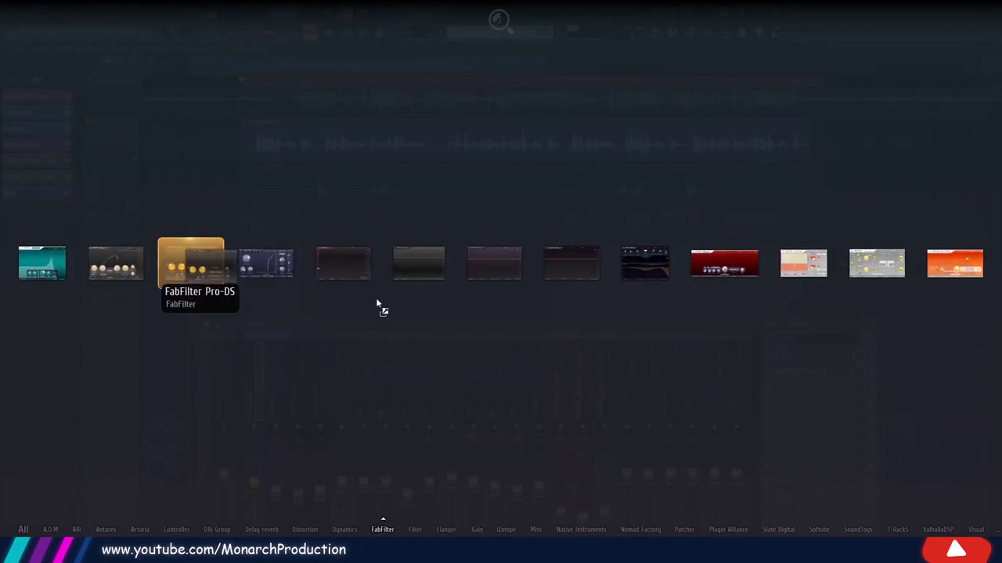
left_click(207, 271)
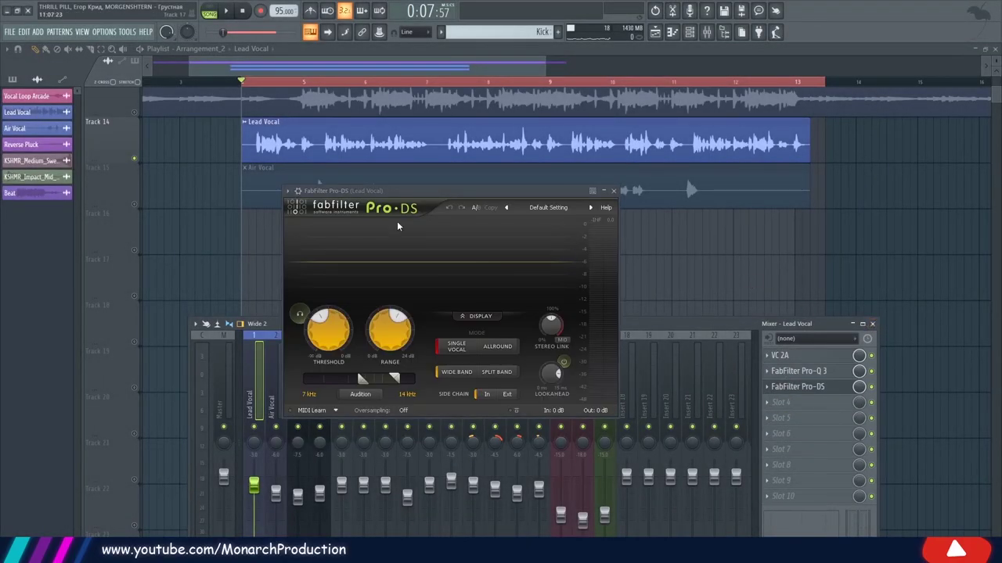
left_click_drag(387, 205, 404, 246)
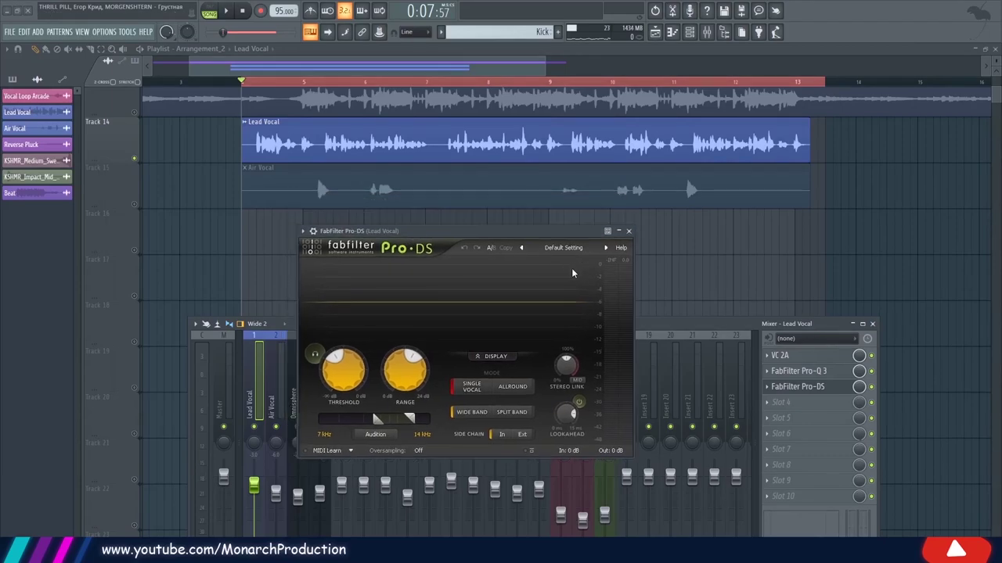
Apply the Male Split Band preset to Pro-DS and play back the de-essed vocal
left_click(565, 247)
mouse_move(560, 273)
left_click(651, 317)
key("space")
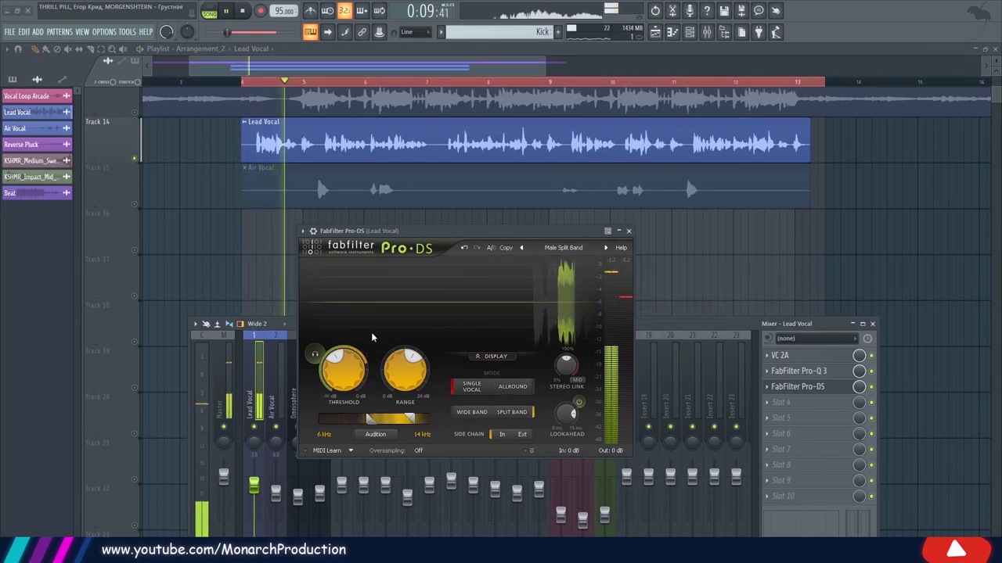
key("space")
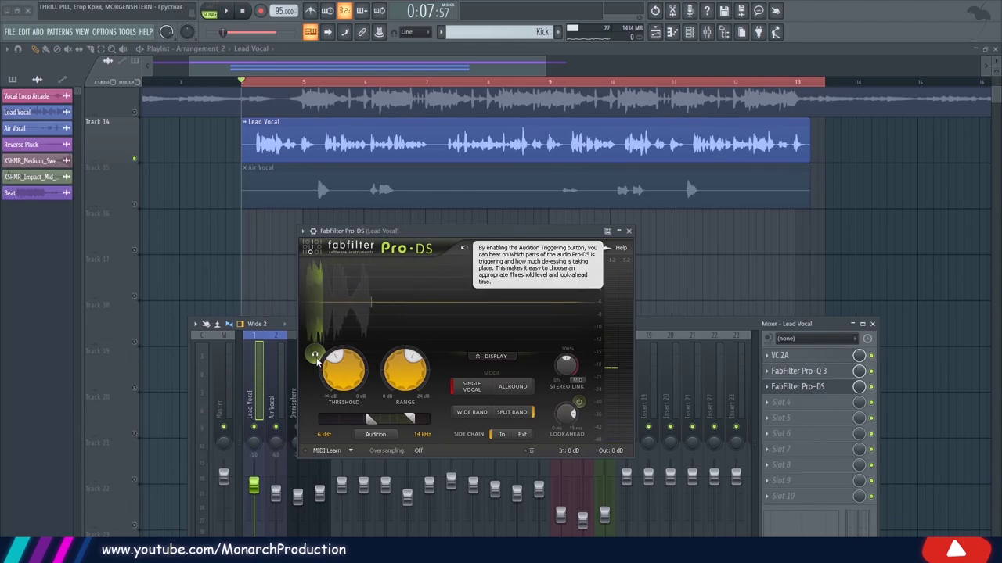
Enable Audition Triggering in Pro-DS and play the vocal to hear which parts trigger the de-essing
left_click(315, 357)
key("space")
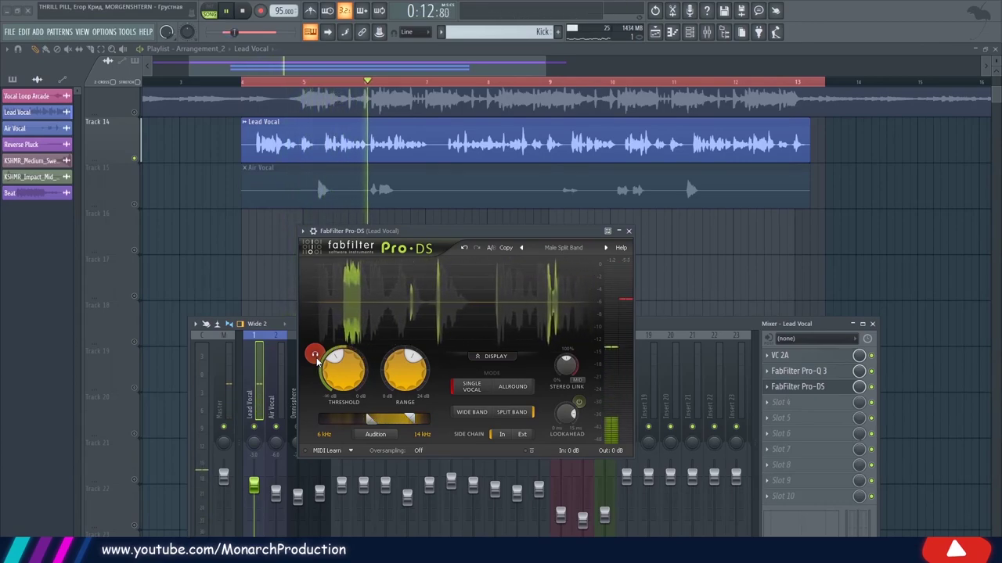
key("space")
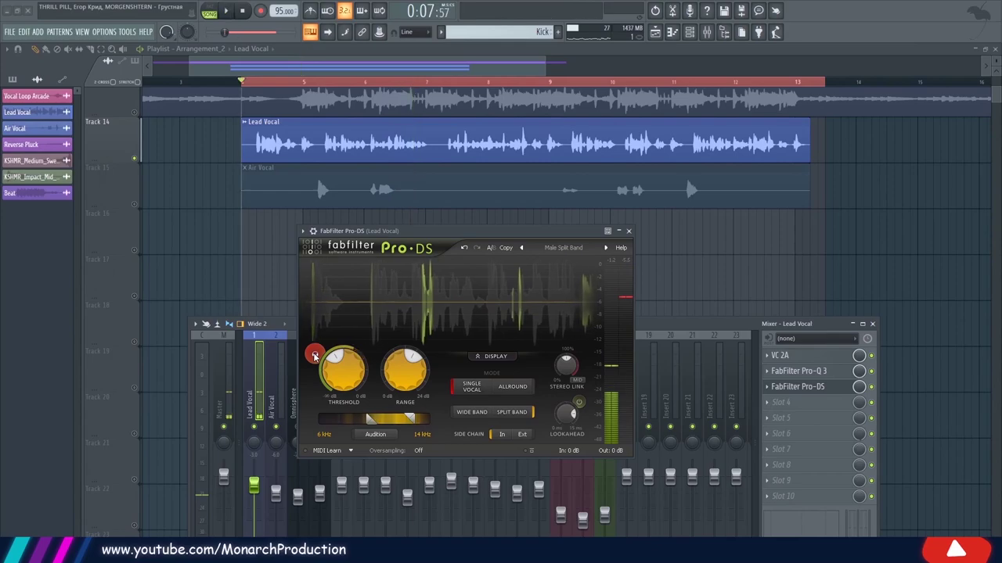
Play back the de-essed lead vocal to check it, and close Pro-DS
key("space")
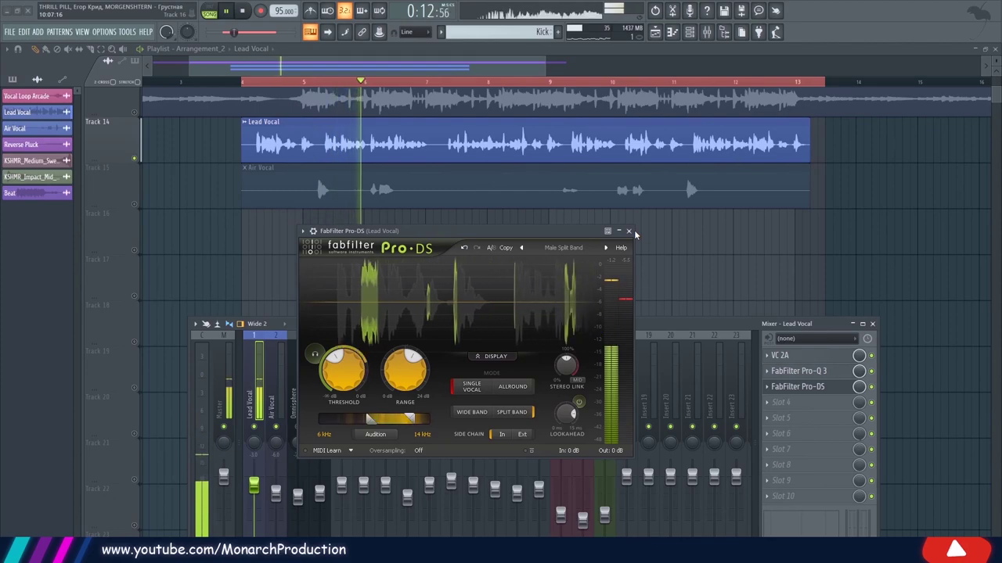
key("space")
left_click(628, 232)
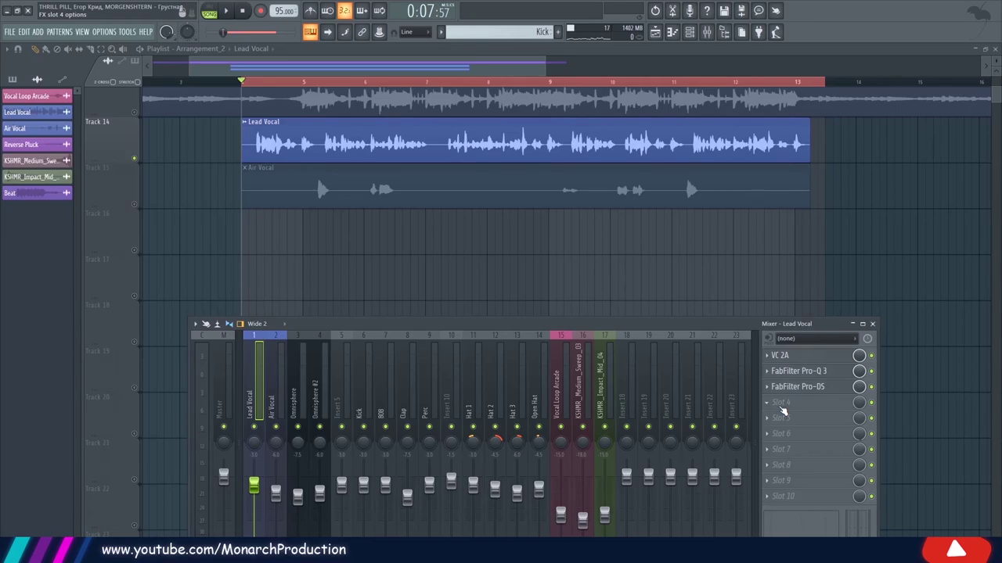
Load the SSLEQ Stereo equalizer in the fourth effect slot of the Lead Vocal mixer track and play the vocal through it
left_click(783, 403)
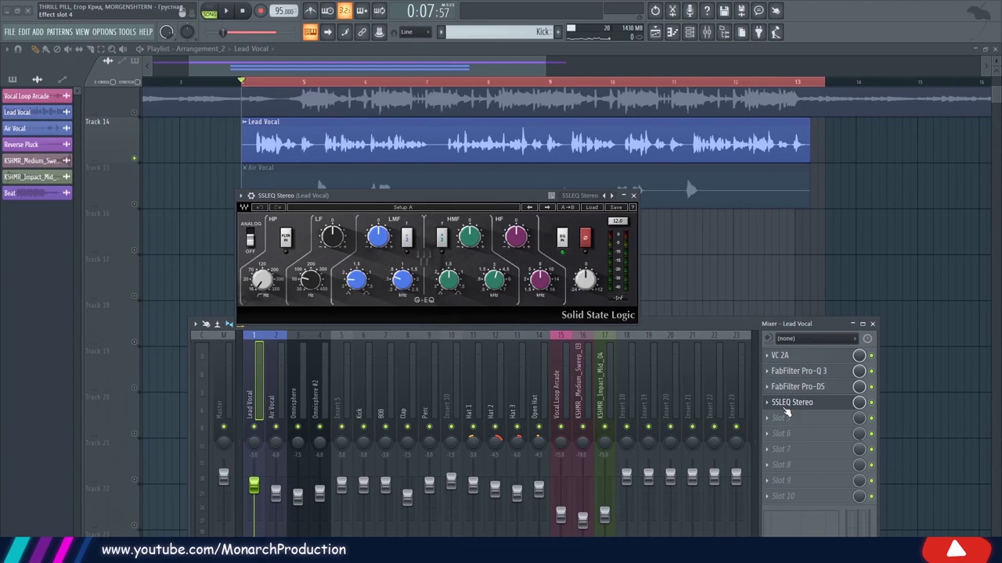
left_click_drag(483, 204, 521, 222)
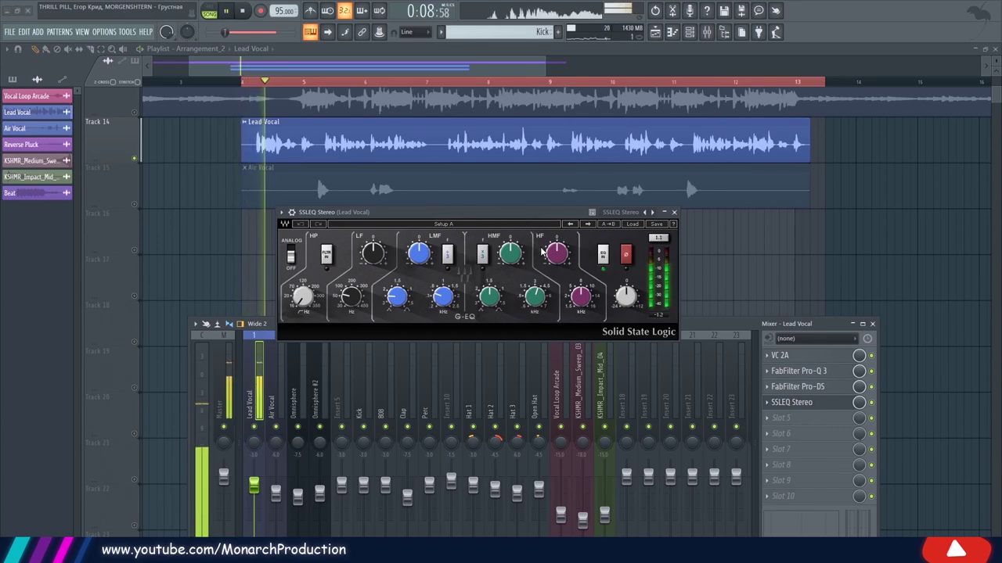
key("space")
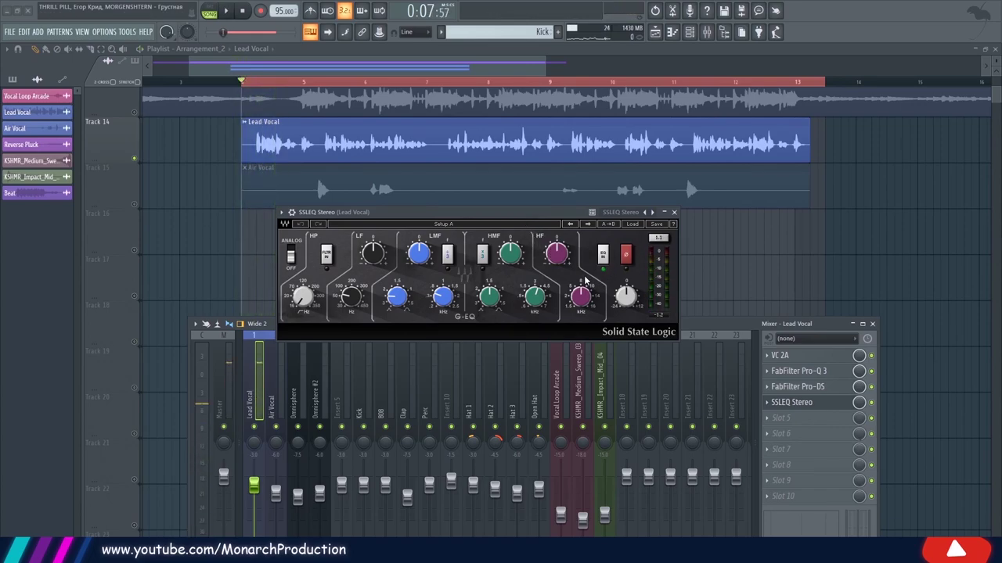
Boost the HF band in SSLEQ slightly and set its frequency to about 11.87 kHz while the vocal plays
left_click(558, 259)
key("space")
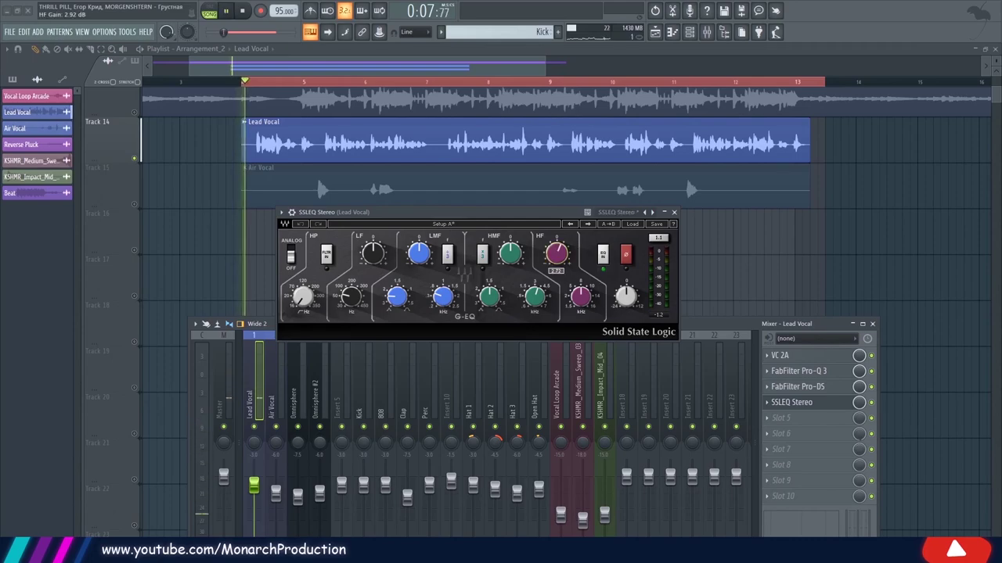
left_click_drag(582, 299, 557, 244)
left_click_drag(587, 298, 587, 301)
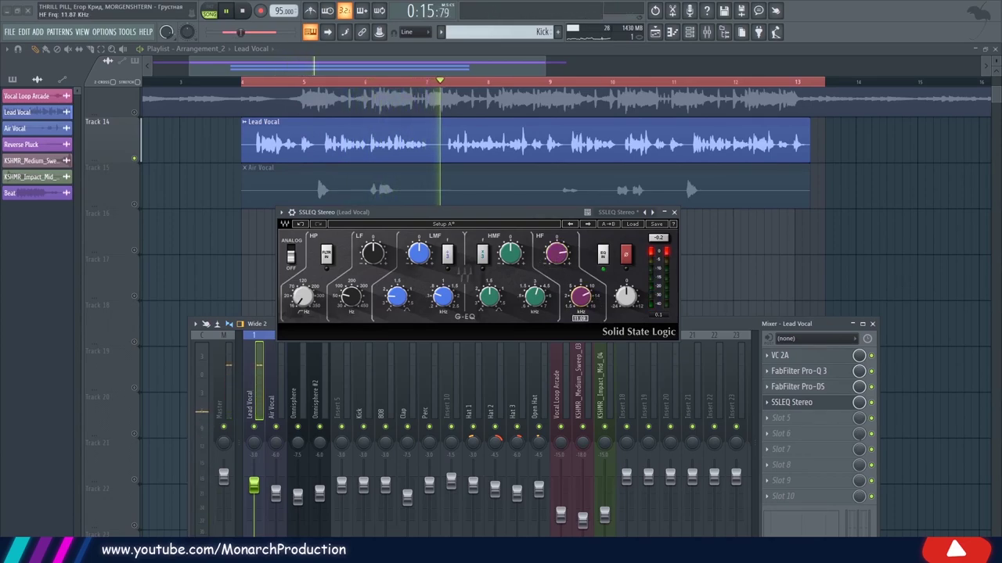
left_click_drag(558, 255, 558, 267)
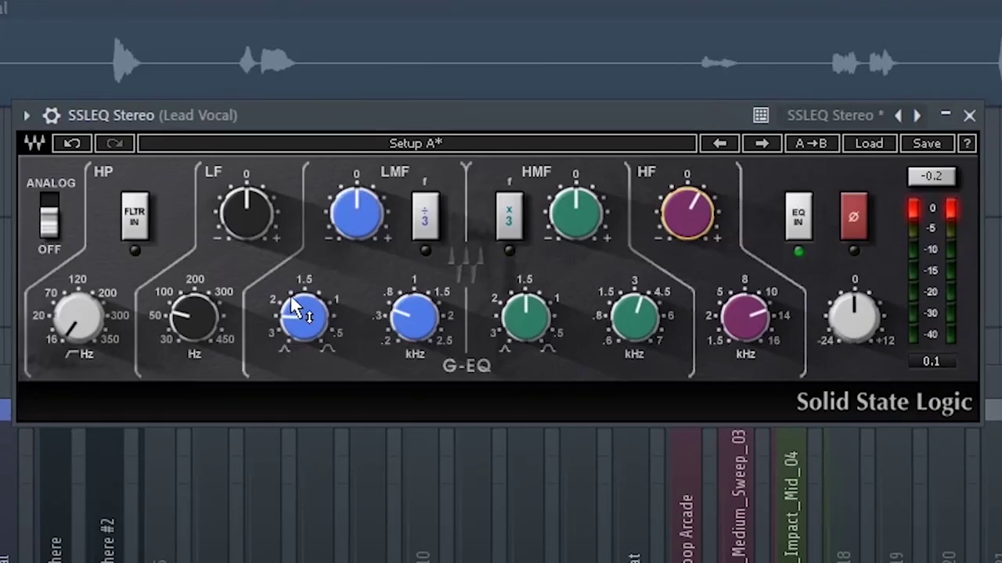
Tune the HMF band to slightly above 3 kHz and give it a small gain boost
left_click_drag(573, 222, 574, 192)
left_click_drag(637, 321, 637, 310)
left_click_drag(576, 214, 577, 238)
Set the LMF band's frequency to about 1.45 kHz and give it a small gain boost
left_click_drag(416, 332, 416, 322)
left_click_drag(362, 236, 361, 225)
mouse_move(415, 321)
left_mouse_down()
mouse_move(415, 301)
mouse_move(415, 317)
left_mouse_up()
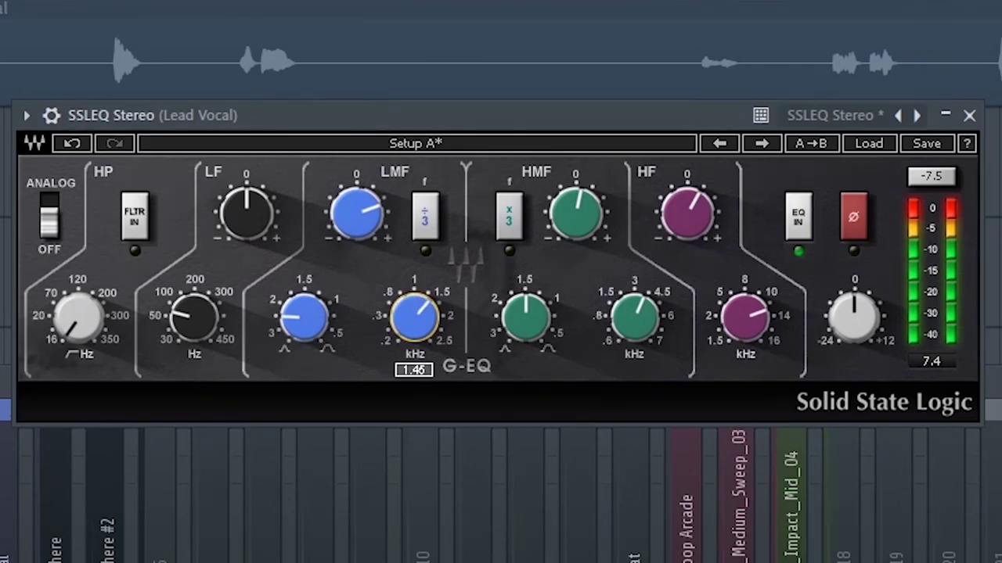
left_click_drag(356, 213, 356, 225)
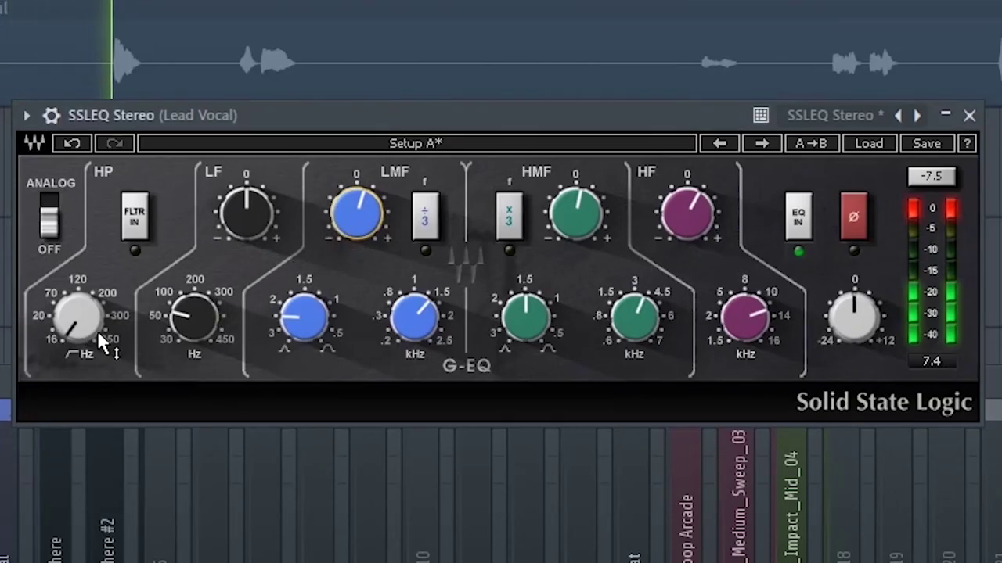
Set the SSLEQ high-pass frequency to about 93 Hz and close the equalizer
left_click_drag(86, 338, 83, 331)
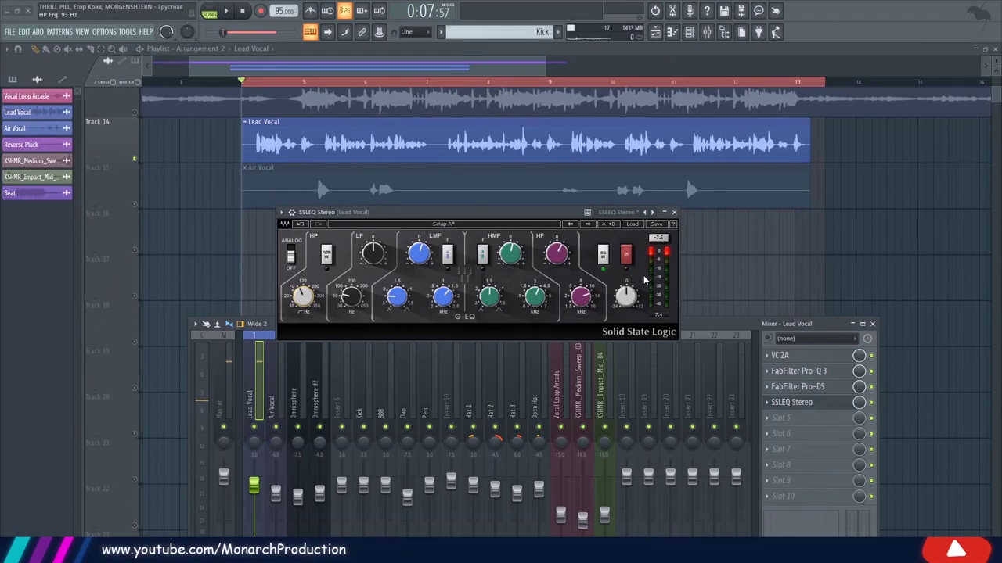
left_click(674, 213)
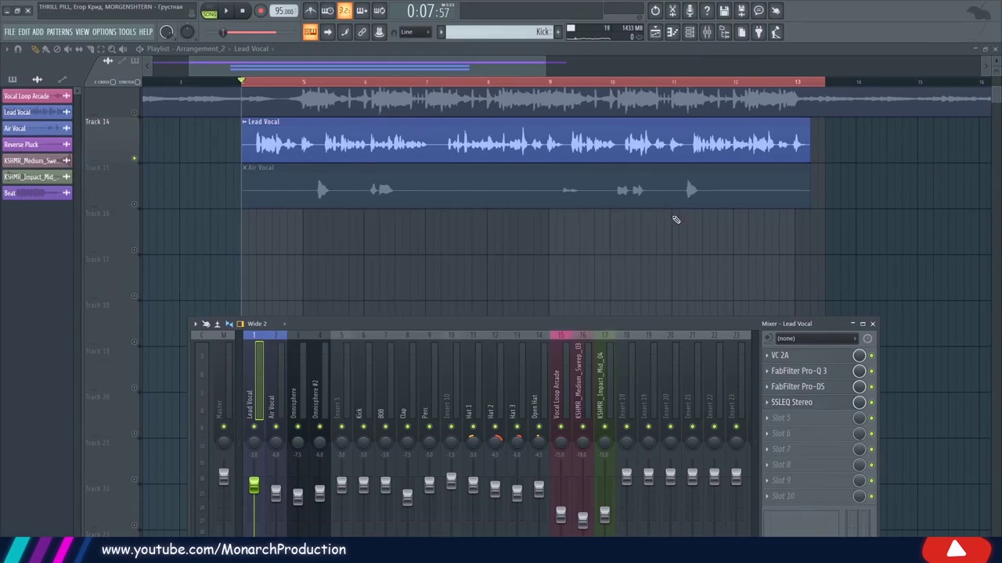
Load Auto-Tune Artist in the fifth effect slot of the Lead Vocal mixer track
middle_click(767, 412)
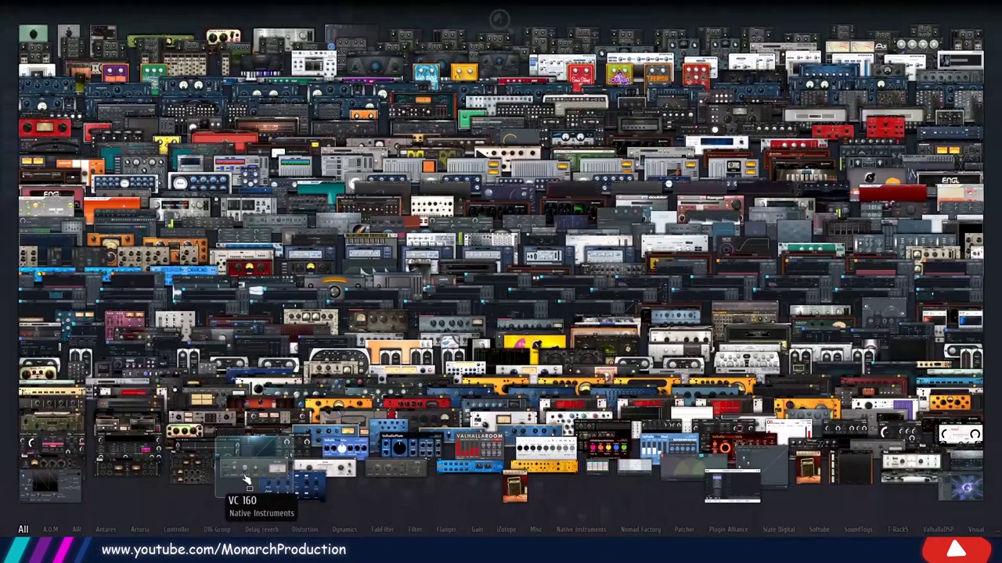
scroll(365, 505, "down", 3)
left_click(243, 264)
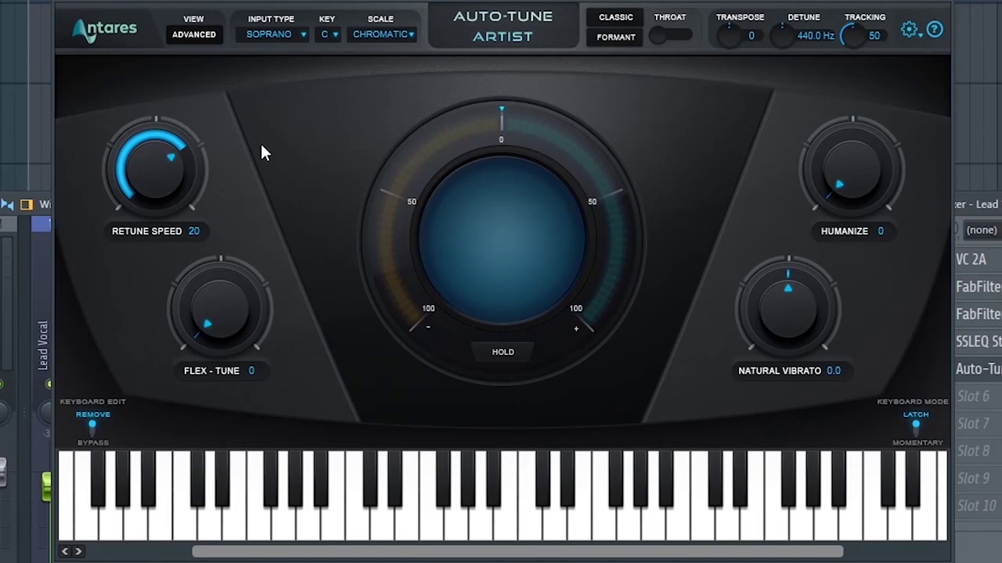
Set Auto-Tune Artist to key C and the Minor scale, keeping Soprano as the input type
left_click(335, 34)
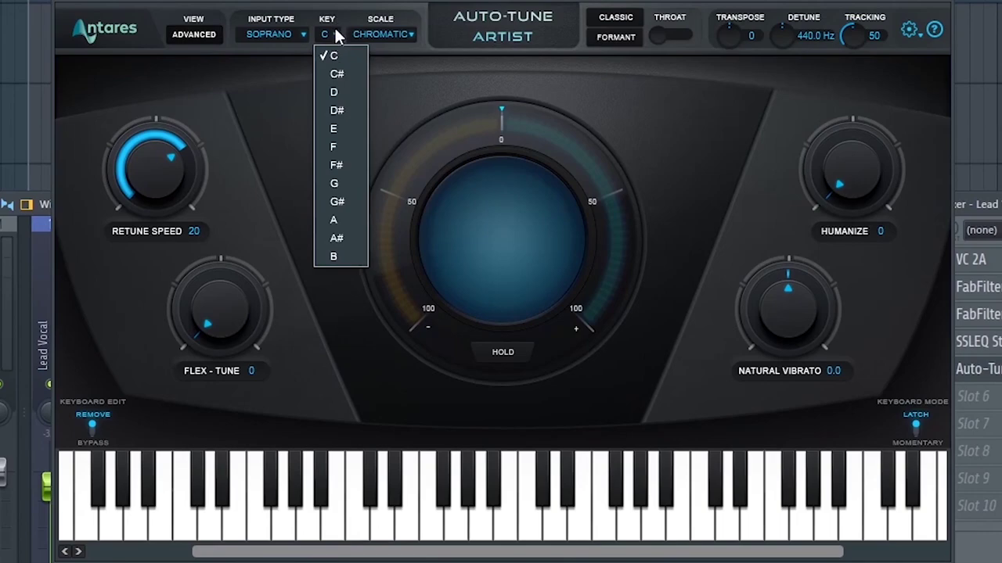
left_click(348, 55)
left_click(384, 34)
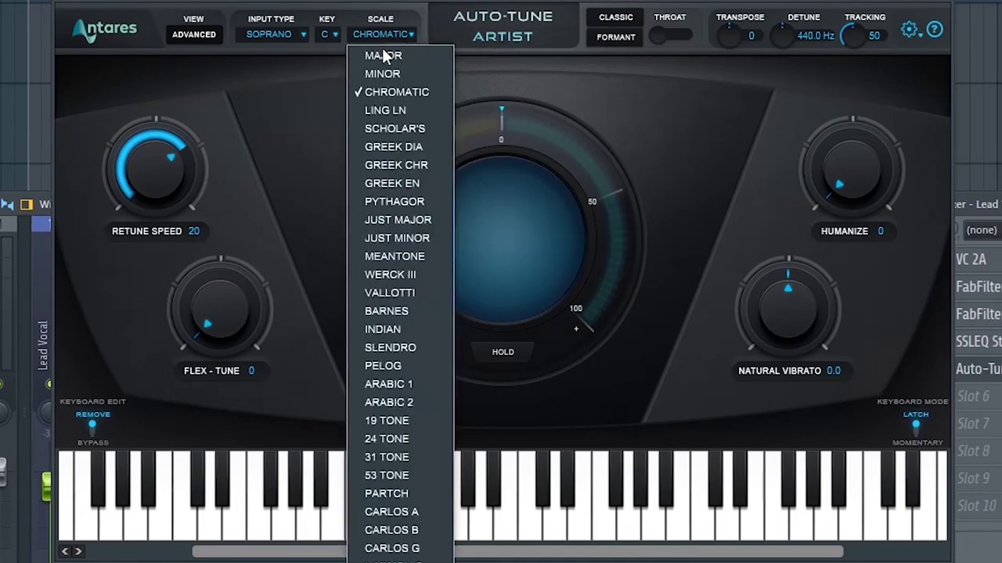
left_click(381, 73)
left_click(296, 36)
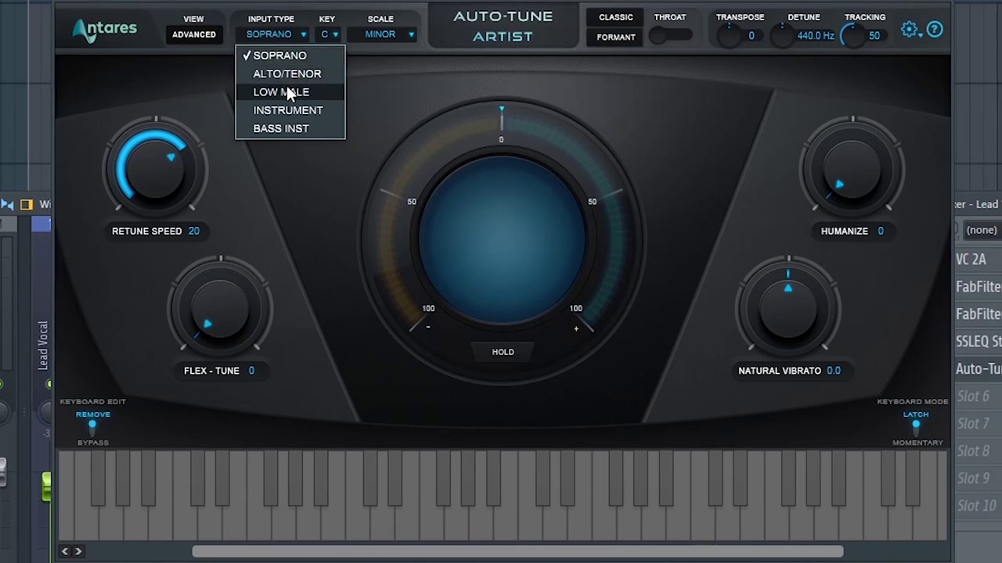
left_click(284, 7)
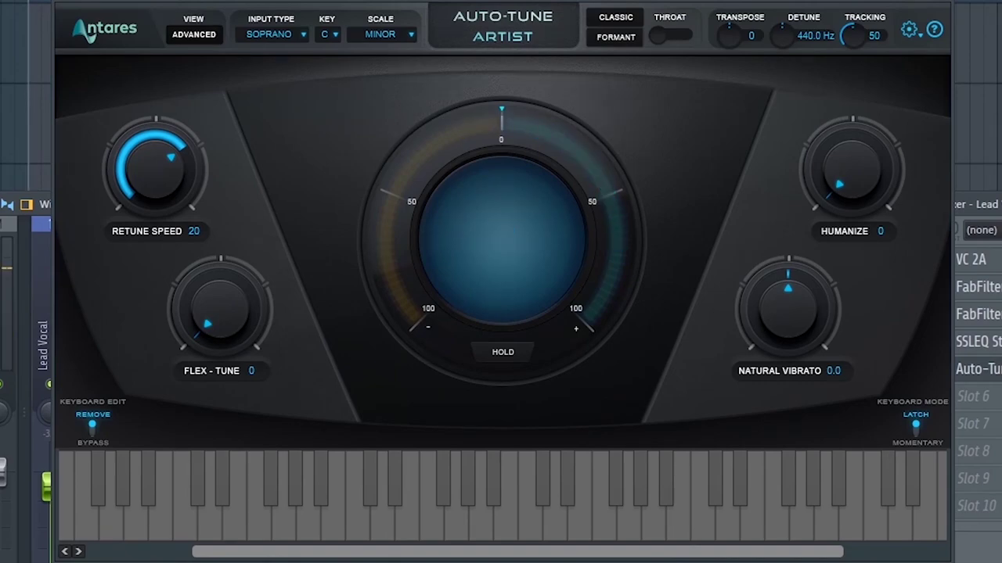
Set Retune Speed to 0 and Humanize to 100 in Auto-Tune Artist
left_click_drag(175, 164, 179, 83)
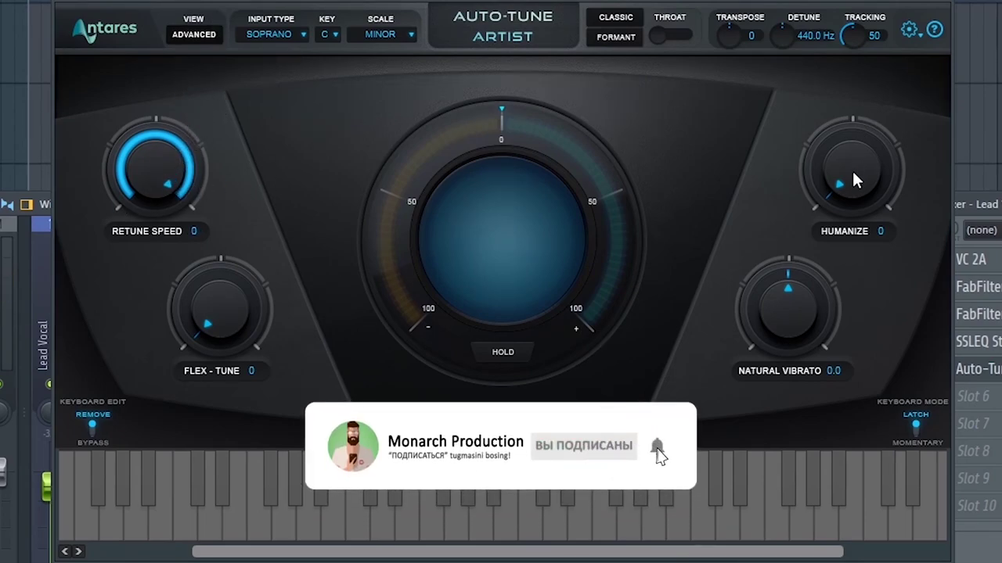
left_click_drag(838, 161, 838, 102)
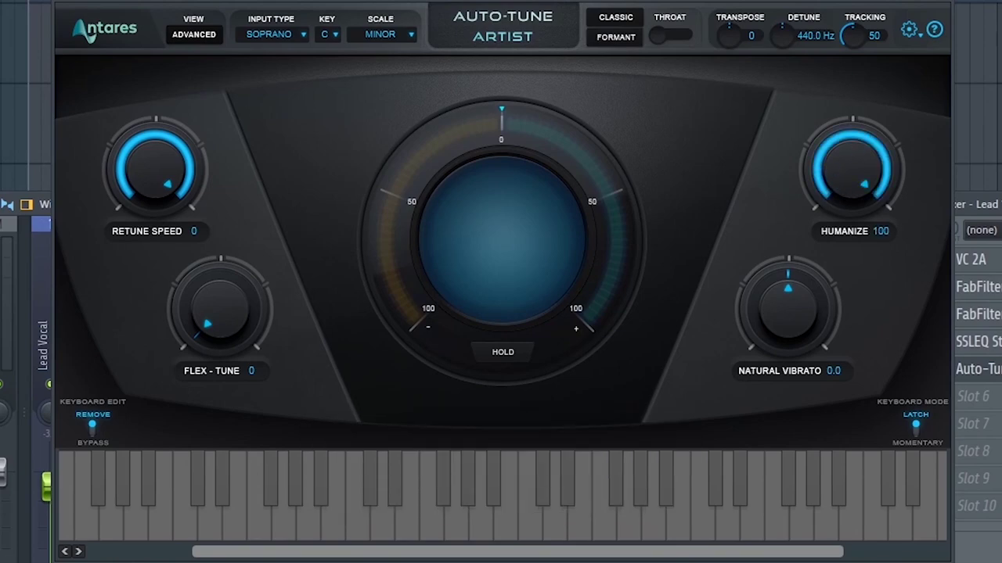
Try the Formant and Classic modes of Auto-Tune Artist on the lead vocal
left_click(615, 39)
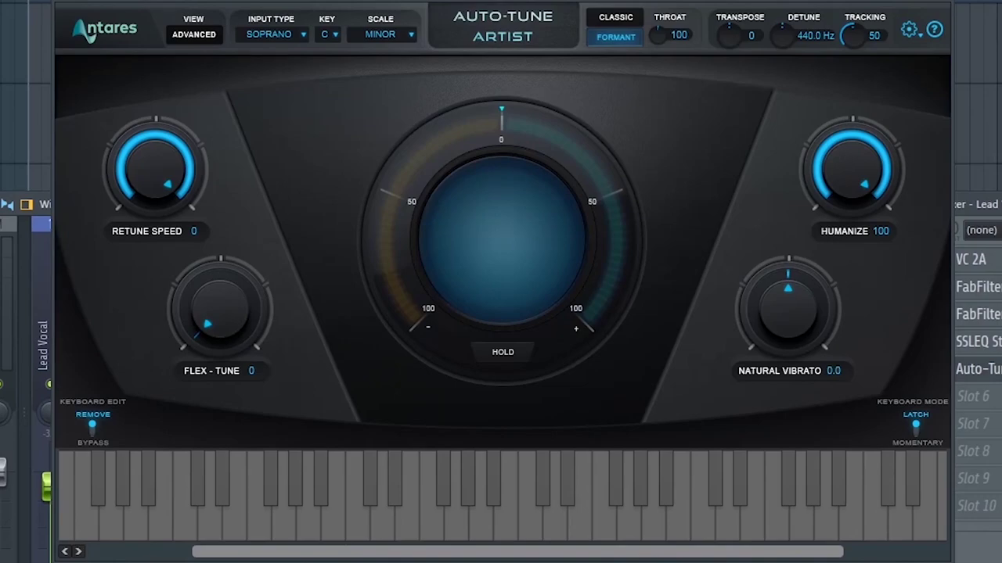
left_click(630, 22)
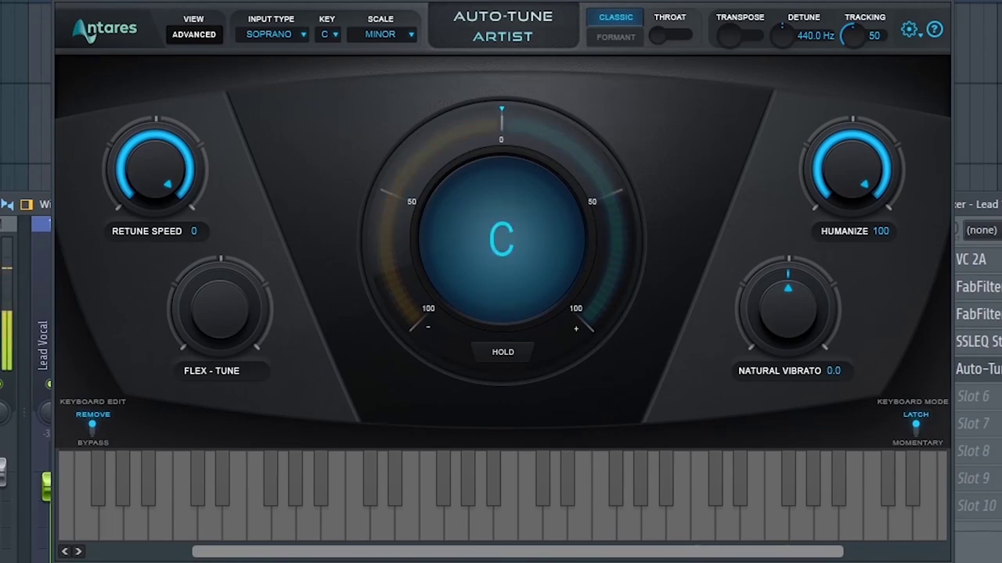
left_click(627, 20)
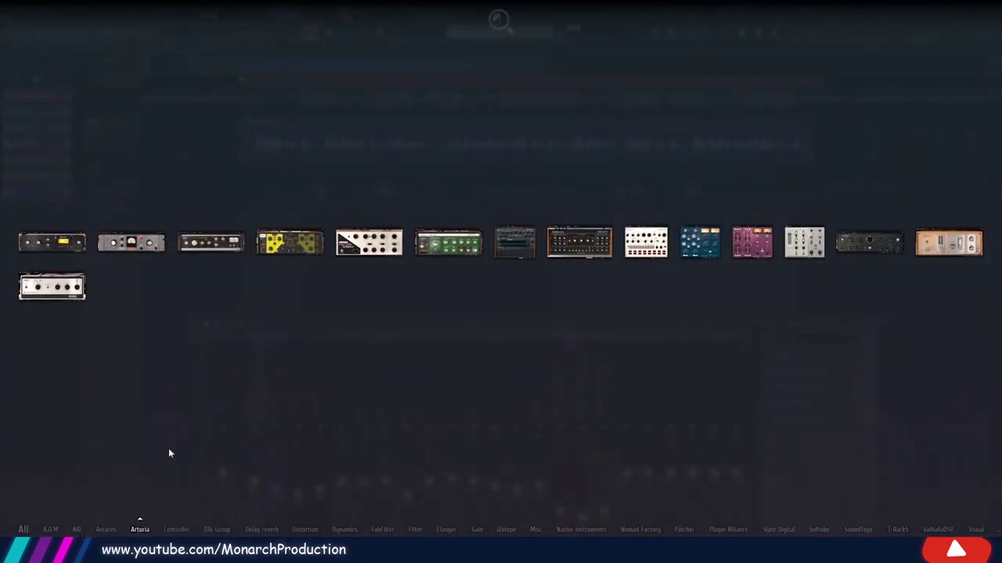
Load the Arturia Pre 1973 in the sixth effect slot and raise its input gain to about -38.2 dB during playback
left_click_drag(700, 241, 812, 433)
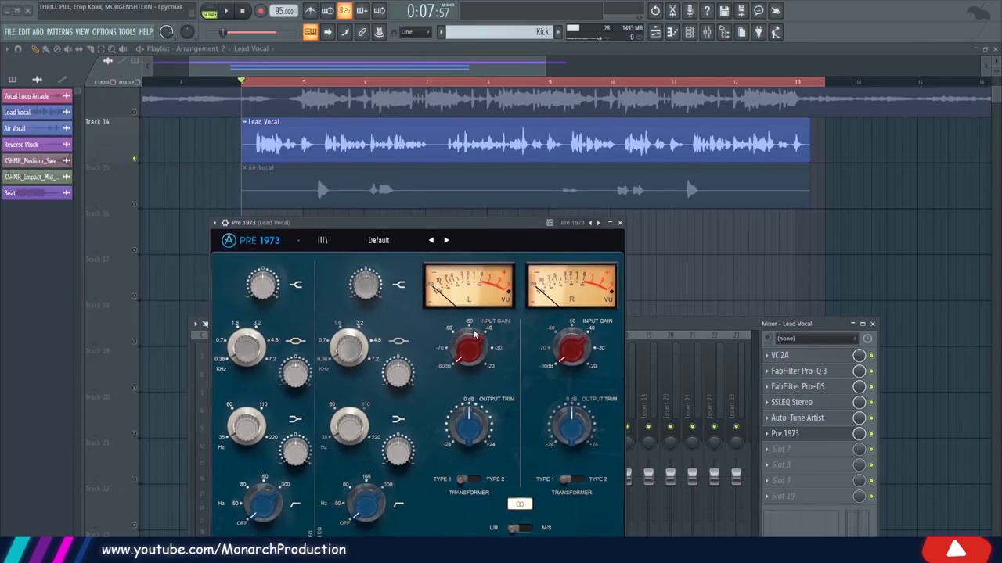
left_click_drag(473, 335, 477, 353)
key("space")
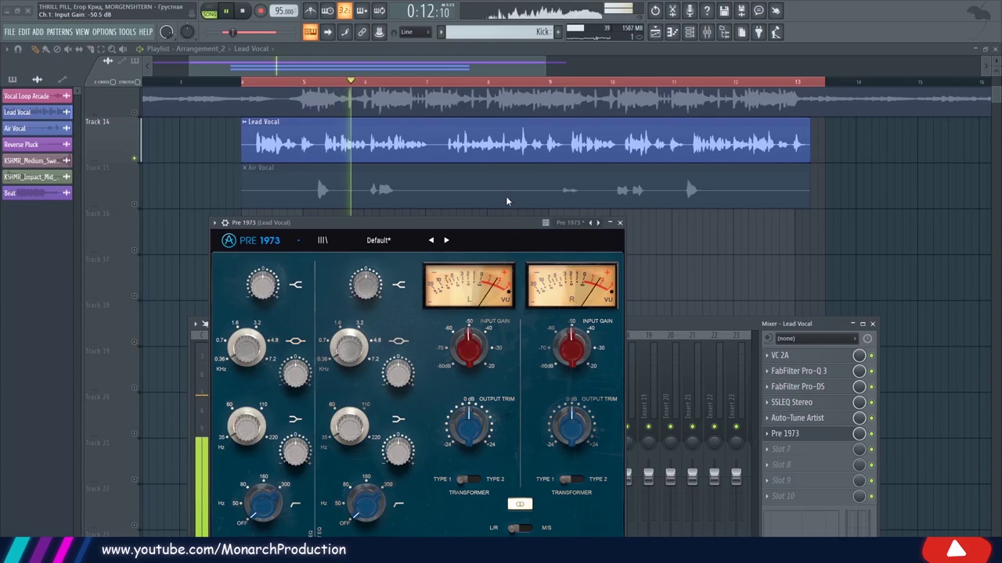
left_click_drag(504, 225, 561, 192)
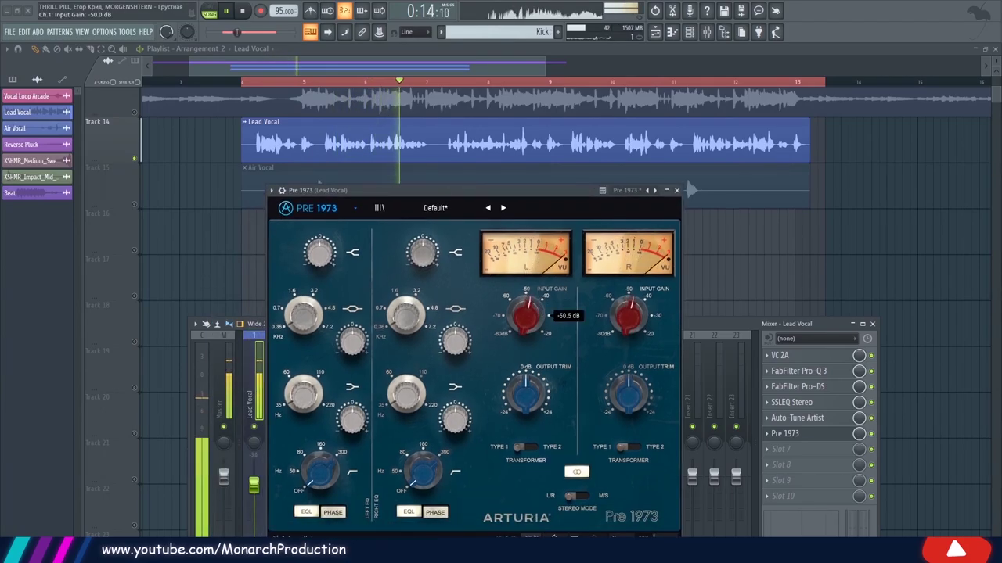
double_click(532, 311)
left_click_drag(532, 312, 532, 336)
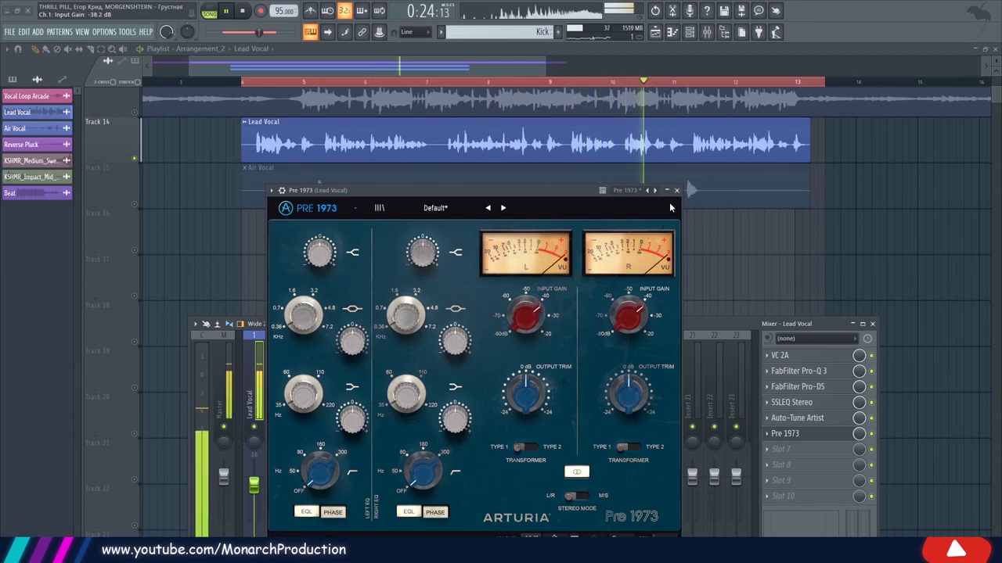
Set the Pre 1973 high-shelf gain to about 0.86 dB, stop playback and close the preamp
left_click_drag(426, 256, 426, 249)
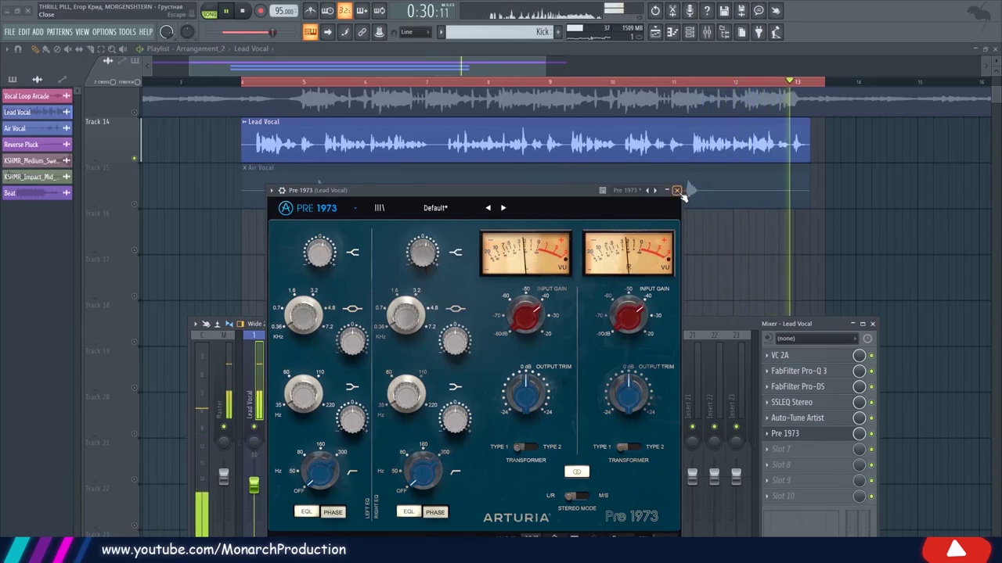
mouse_move(423, 252)
left_mouse_down()
mouse_move(423, 266)
mouse_move(422, 255)
left_mouse_up()
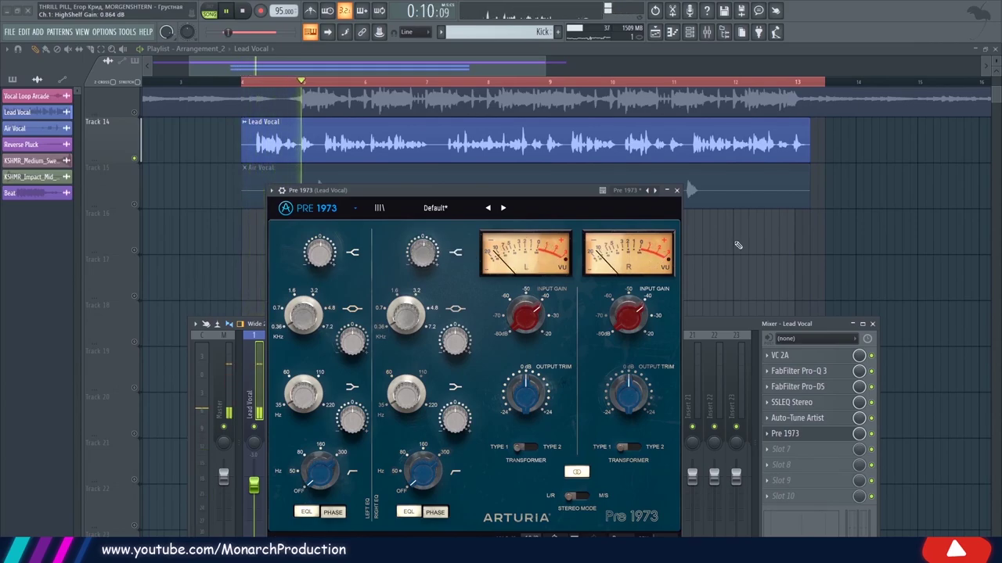
left_click(677, 190)
key("space")
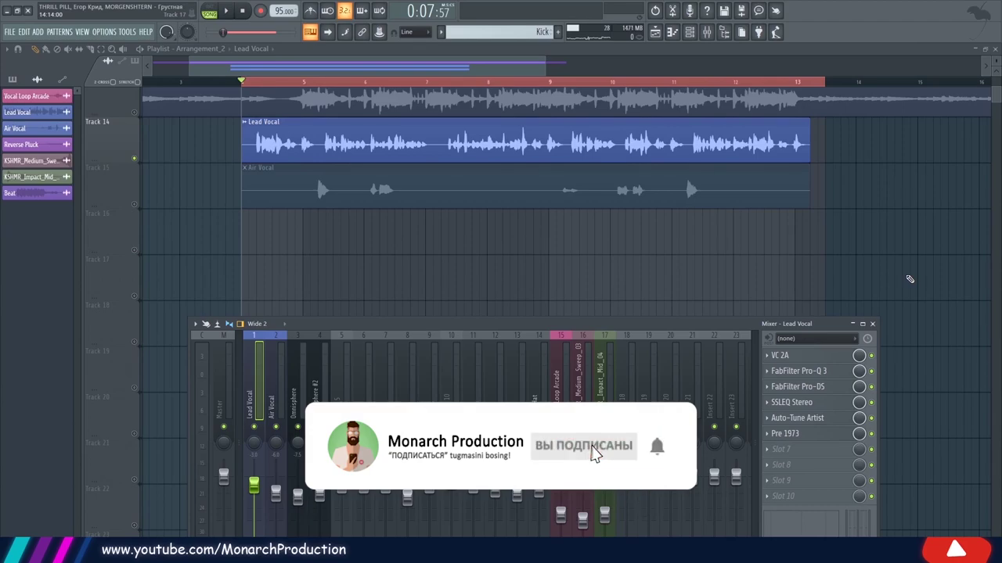
Bring the full mixer into view and play the lead vocal with its effect chain bypassed and enabled to compare
left_click_drag(644, 323, 652, 177)
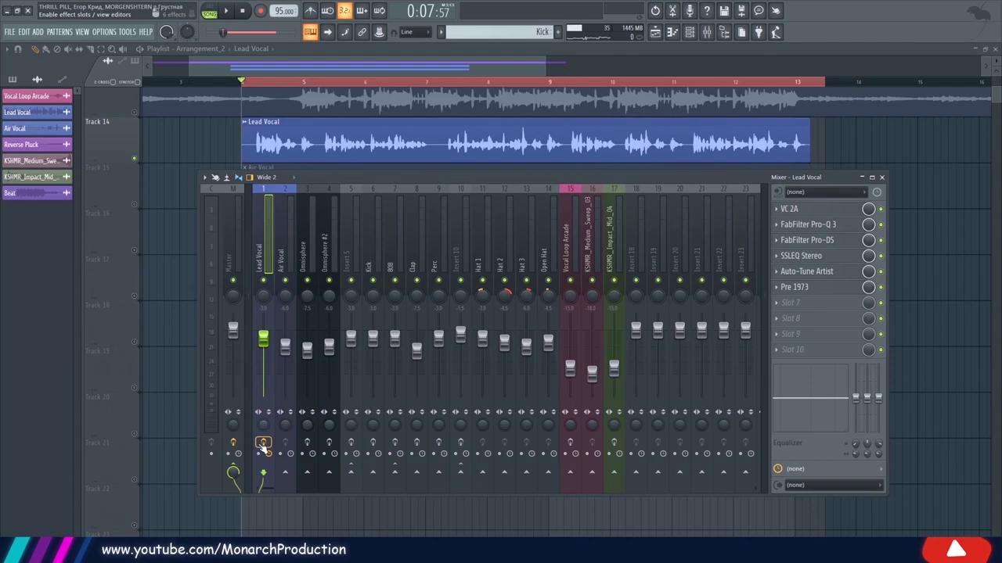
key("space")
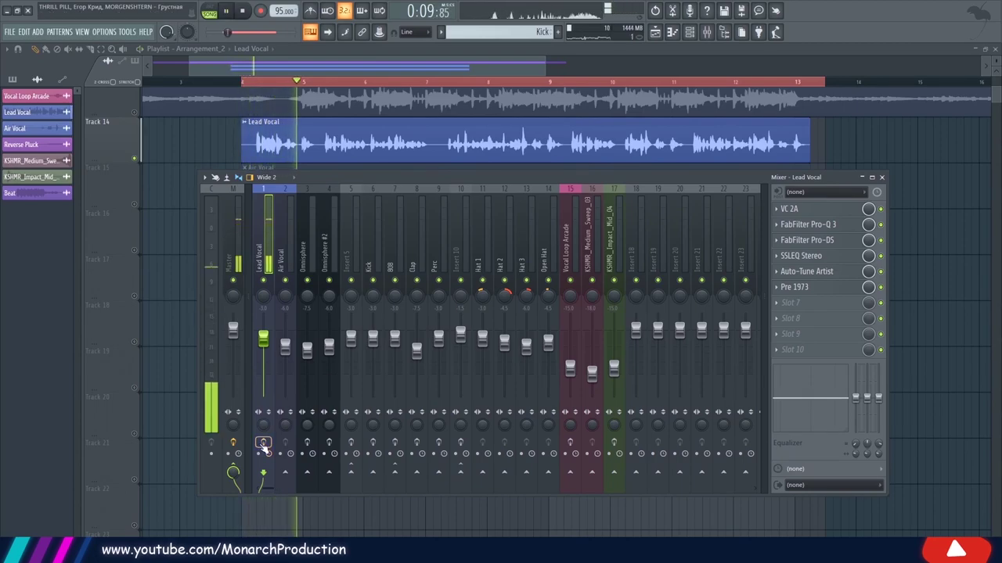
key("space")
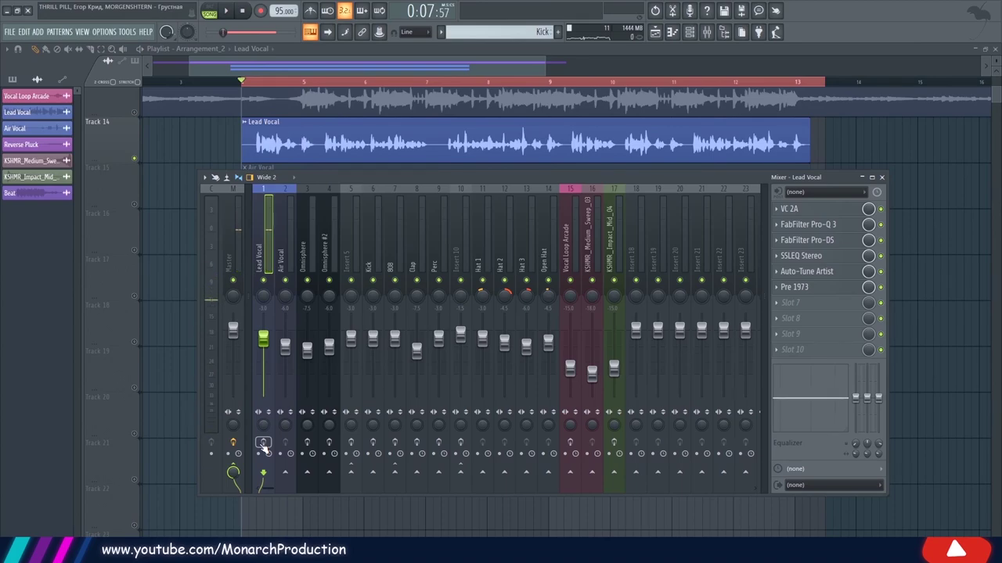
key("space")
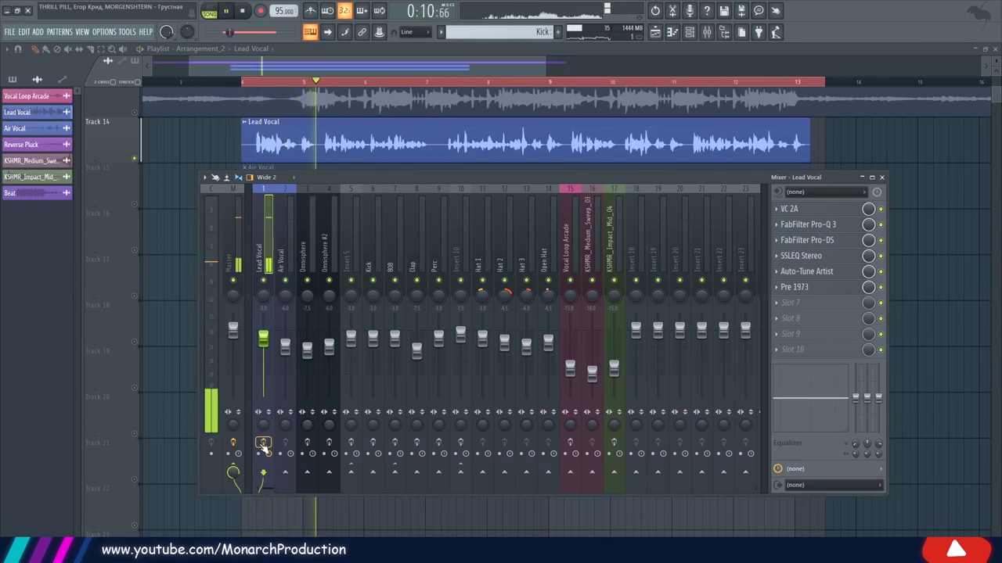
key("space")
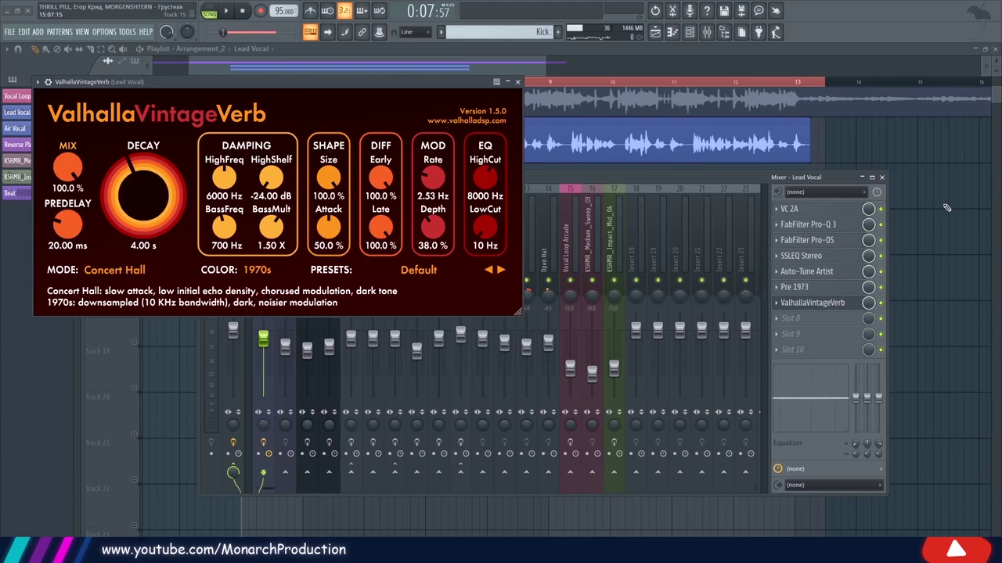
Close the mixer and set the ValhallaVintageVerb decay to 5.00 s and predelay to 150 ms
left_click(882, 178)
left_click_drag(297, 84, 537, 199)
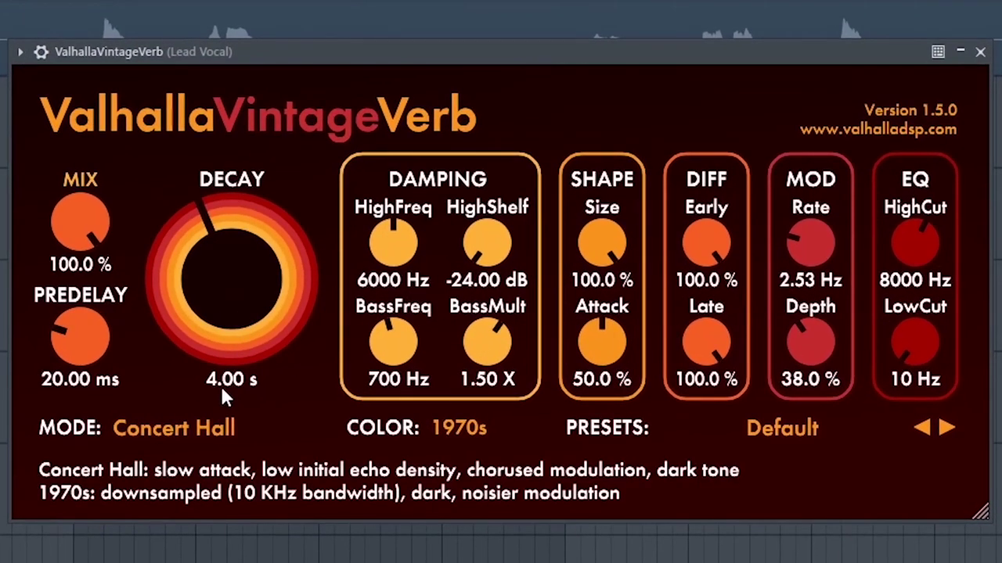
left_click(381, 360)
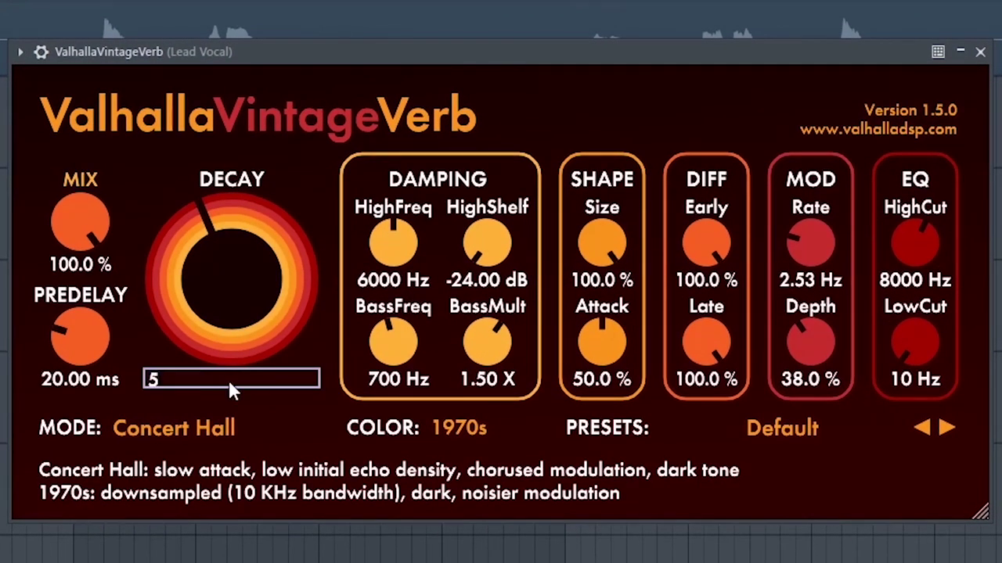
key("Return")
left_click(77, 381)
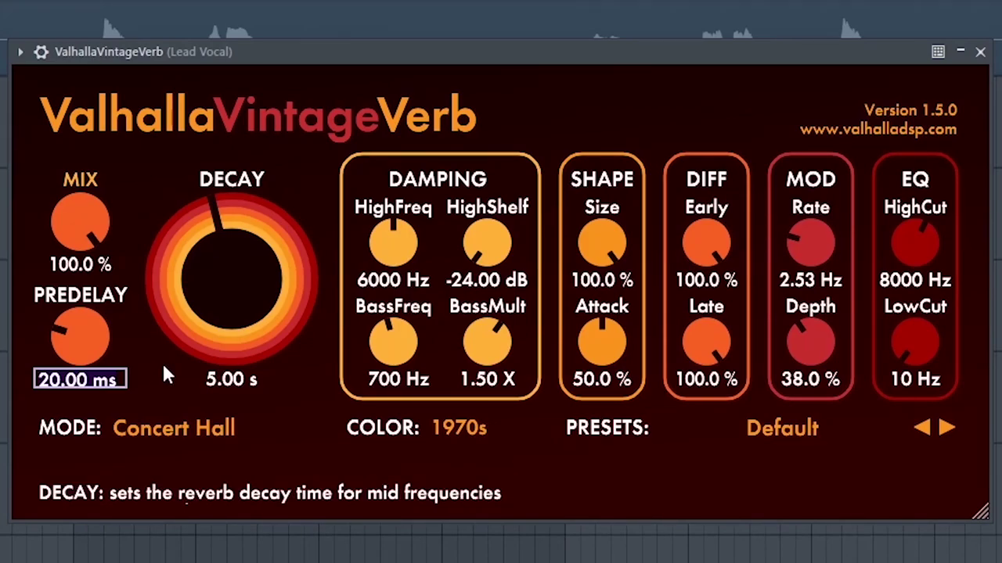
type("150")
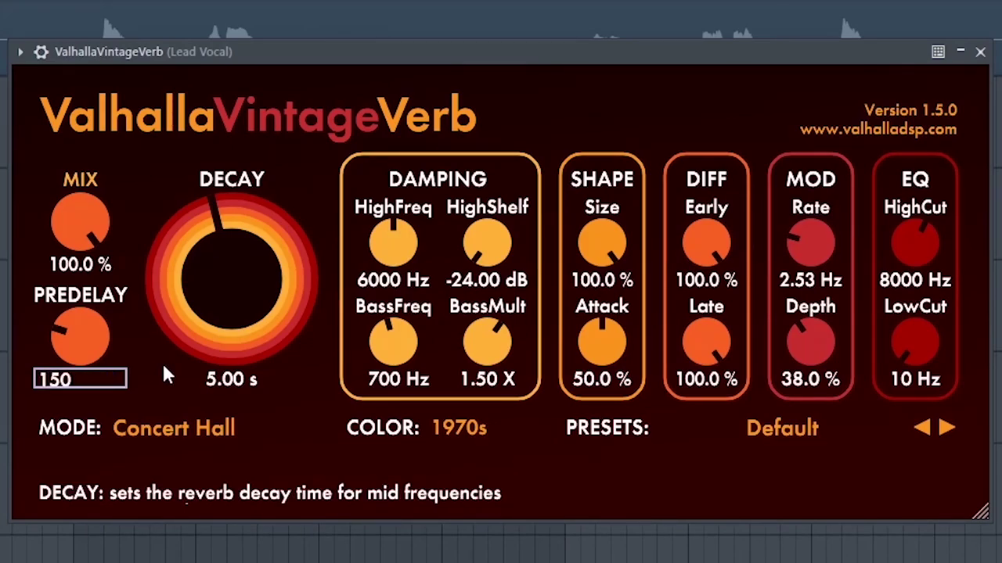
key("Return")
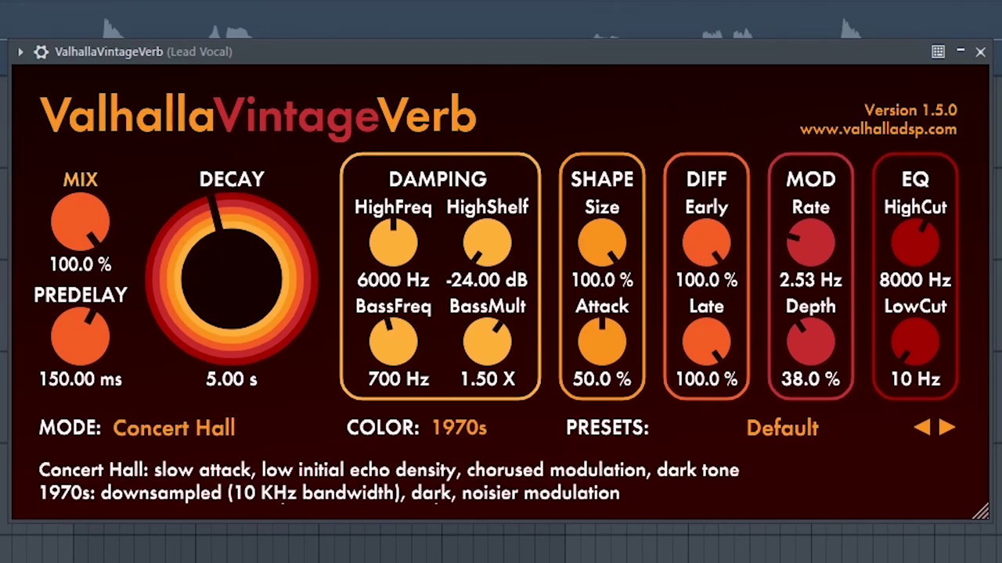
Set the reverb's size to 50%, attack to 24%, high cut to 5980 Hz and low cut to 300 Hz
left_click_drag(602, 244, 611, 374)
left_click_drag(608, 368, 600, 401)
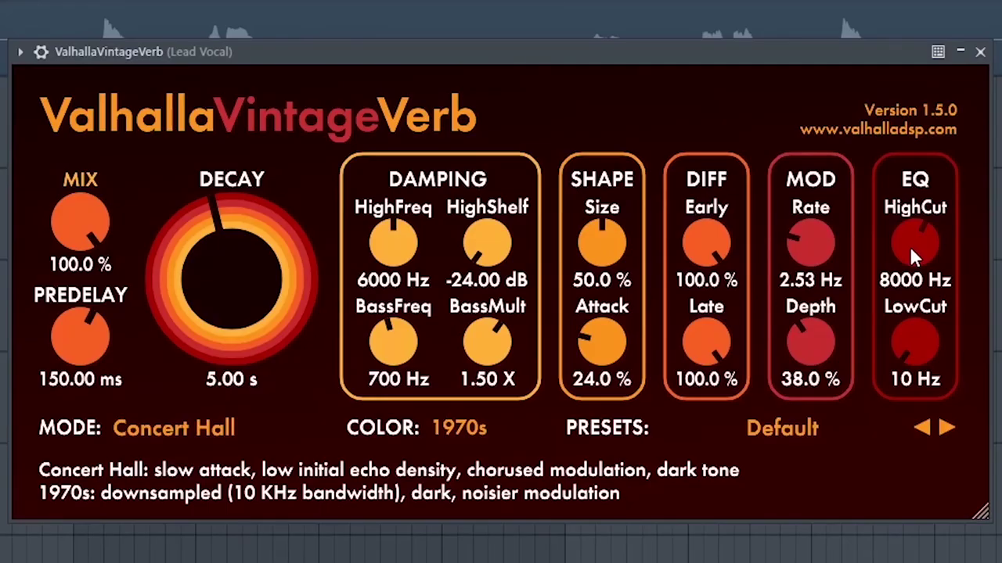
left_click_drag(720, 294, 728, 325)
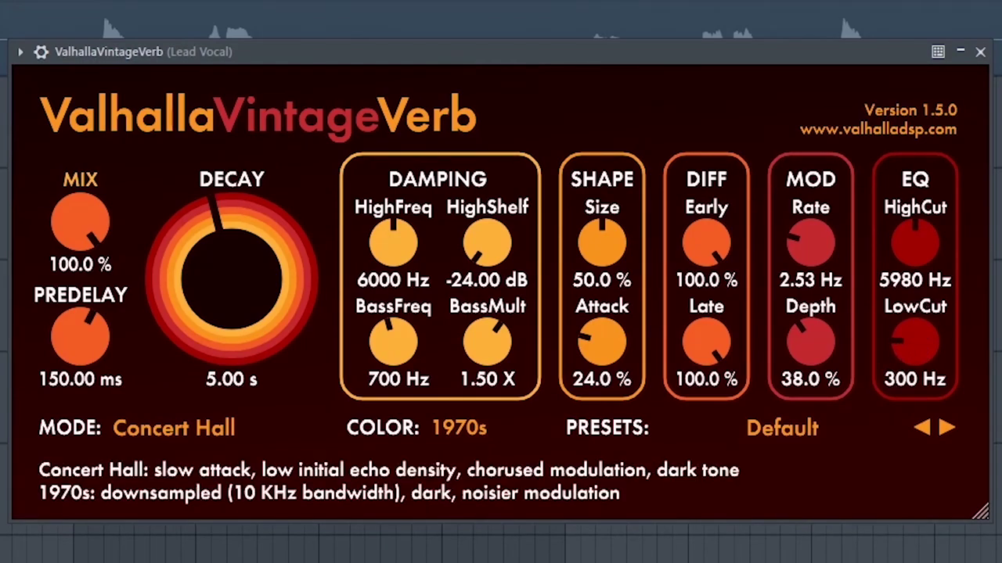
Lower the reverb mix to 8.8% while auditioning the lead vocal, and move the reverb window clear of the clips
left_click_drag(67, 261, 72, 395)
mouse_move(83, 218)
left_mouse_down()
mouse_move(89, 257)
mouse_move(88, 201)
mouse_move(85, 224)
left_mouse_up()
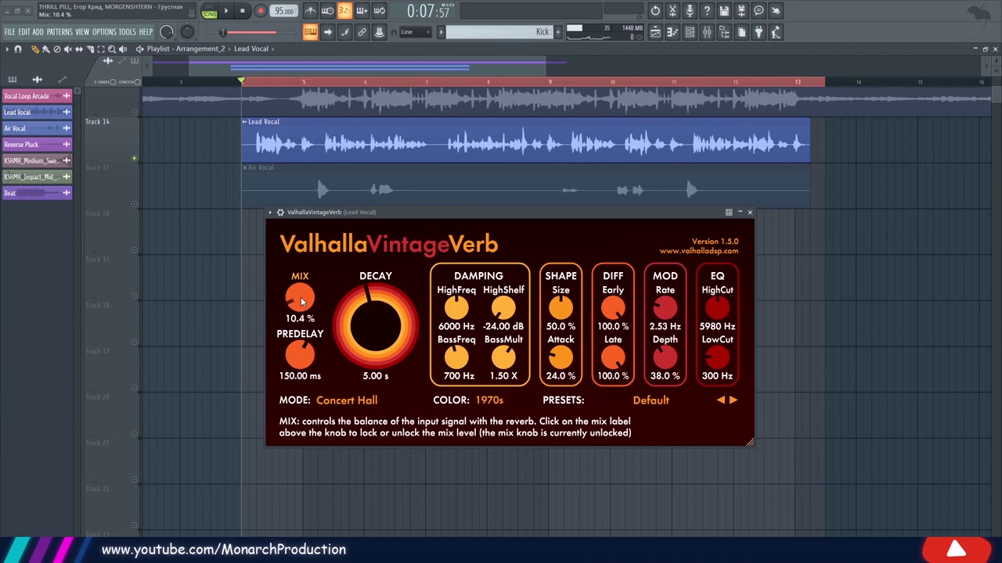
left_click(228, 11)
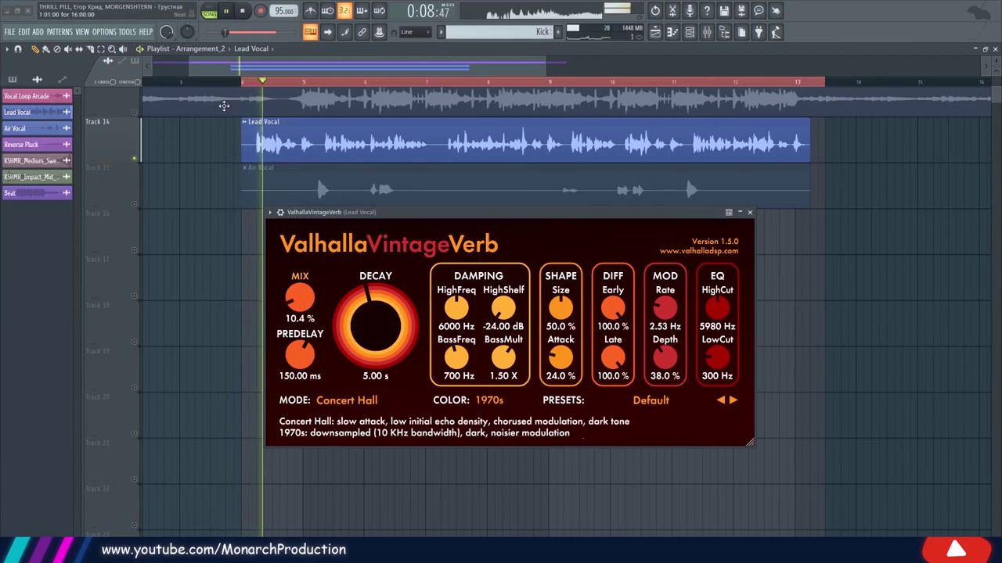
left_click_drag(300, 304, 300, 308)
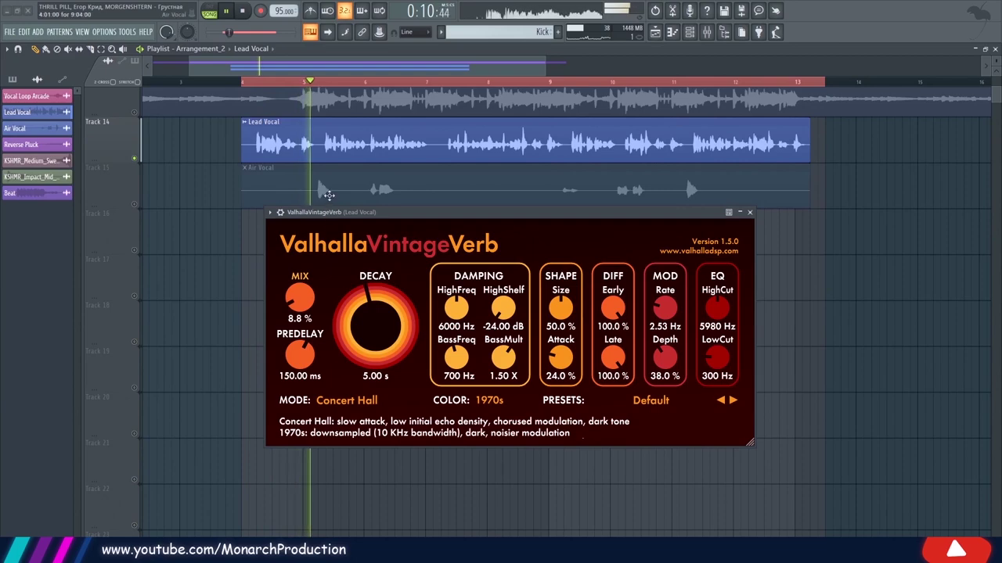
left_click(244, 12)
left_click_drag(405, 212, 406, 261)
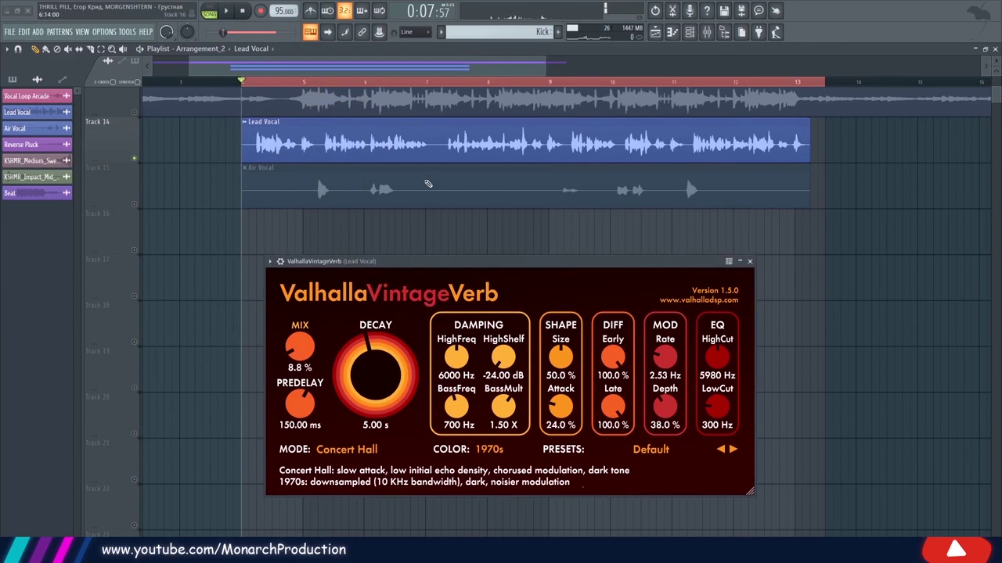
Clear the loop selection, unmute the Beat track, close the reverb and play the lead vocal over the beat
scroll(423, 192, "up", 1)
scroll(239, 102, "down", 2)
left_click(237, 82, "ctrl")
left_click(137, 166)
key("space")
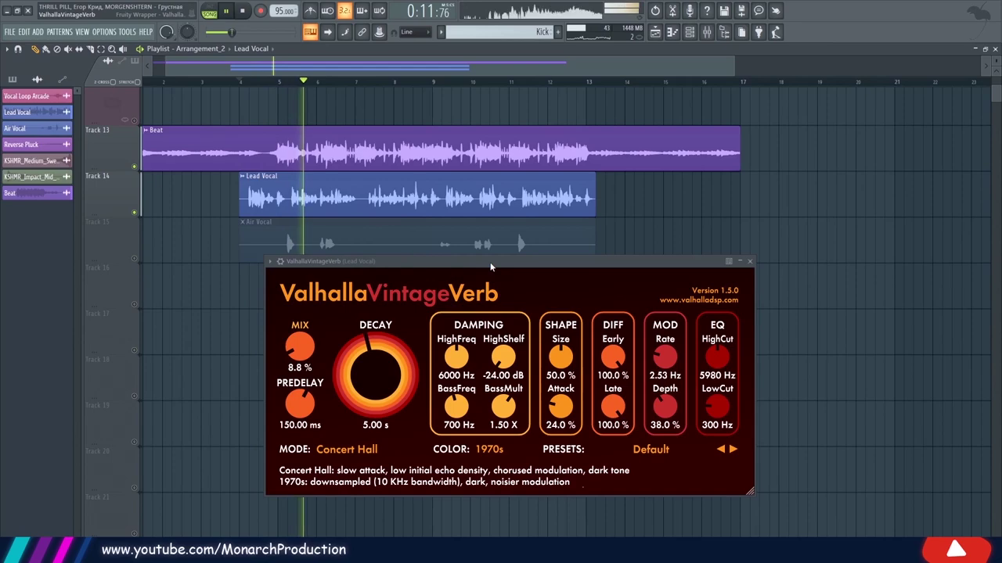
left_click(749, 261)
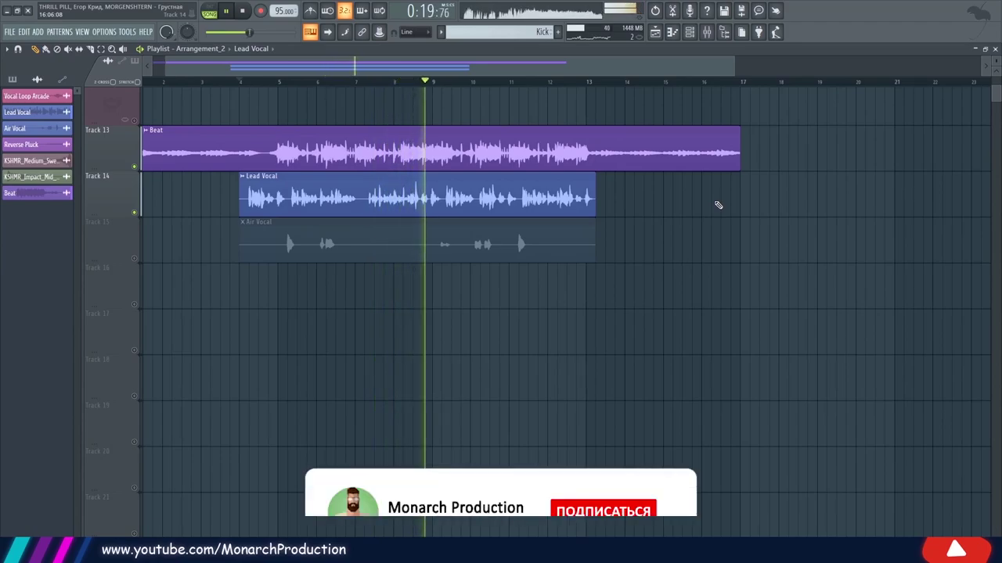
key("space")
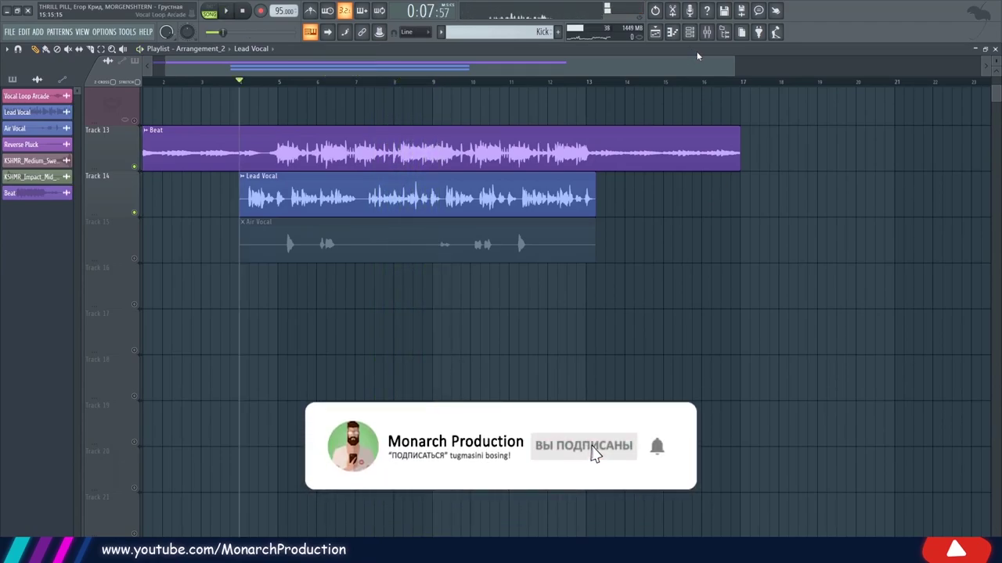
Unmute the Air Vocal track and open the mixer below the playlist clips
left_click(135, 259)
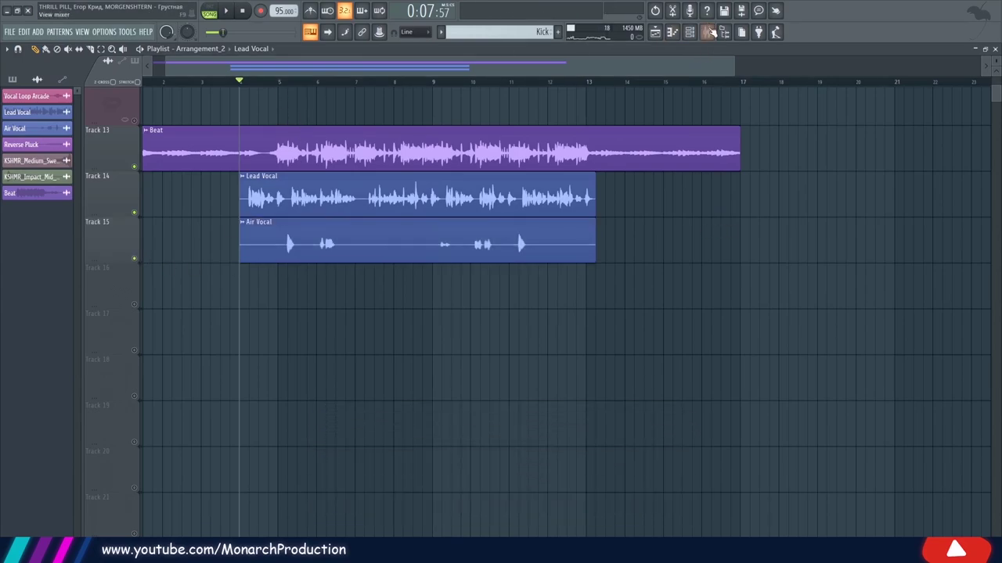
left_click(709, 30)
left_click_drag(373, 183, 374, 242)
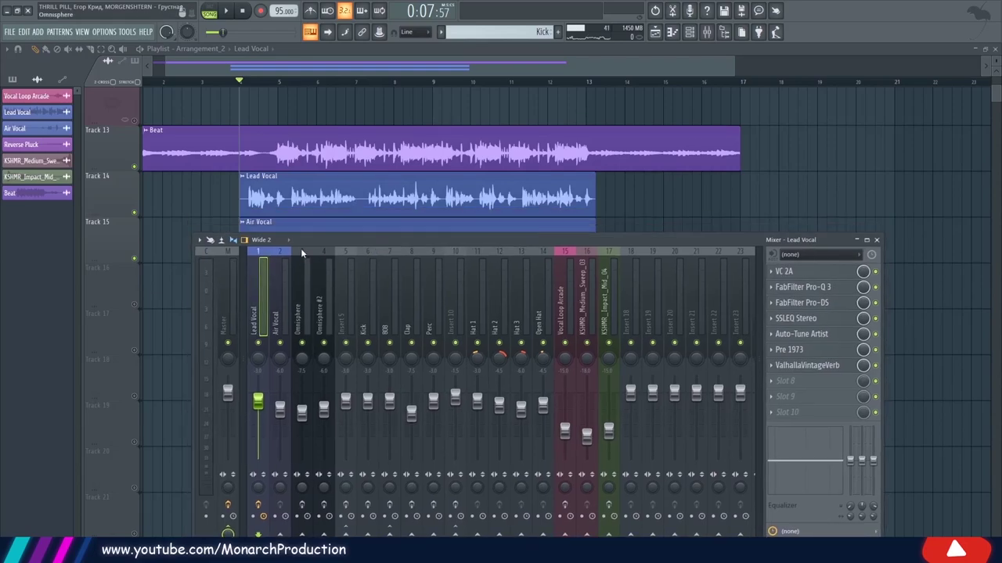
left_click_drag(307, 244, 304, 300)
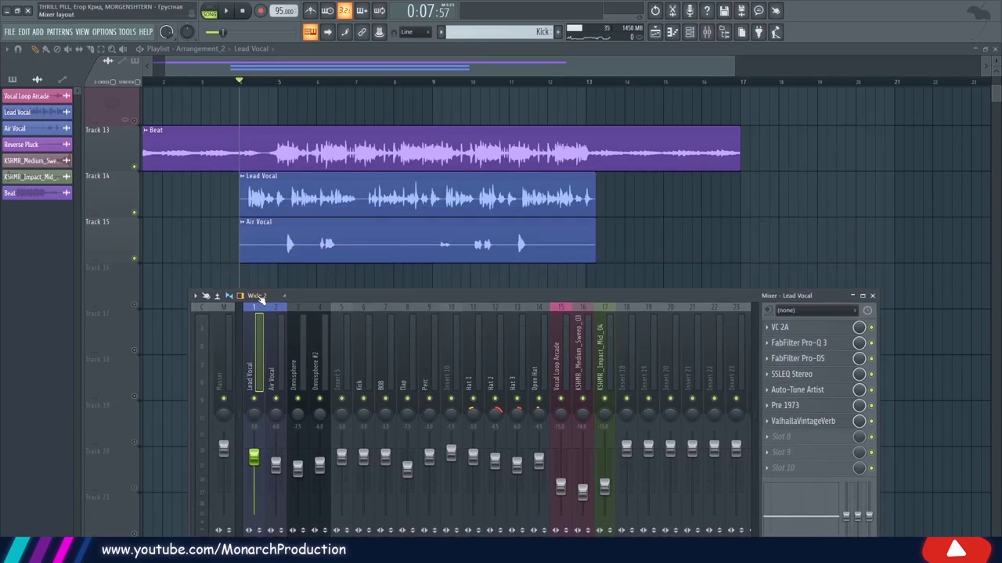
Copy the Lead Vocal mixer track state onto the Air Vocal insert and play both vocals with the beat
right_click(257, 325)
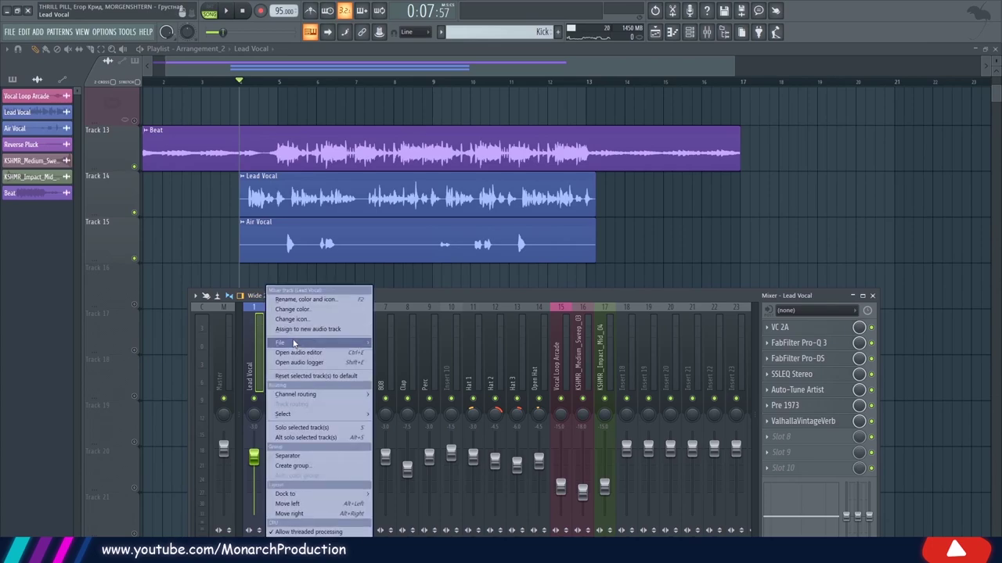
mouse_move(357, 343)
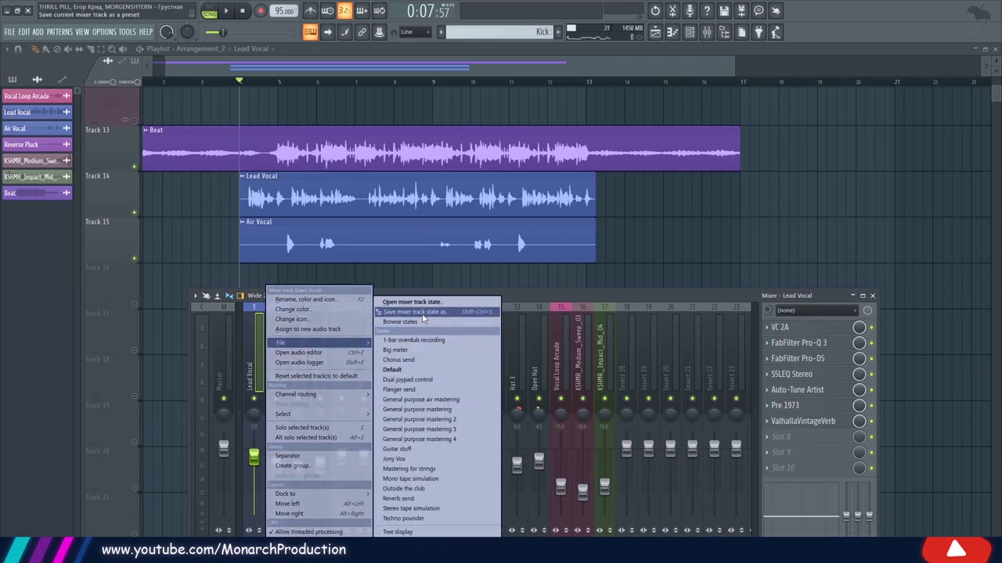
left_click_drag(447, 316, 275, 322)
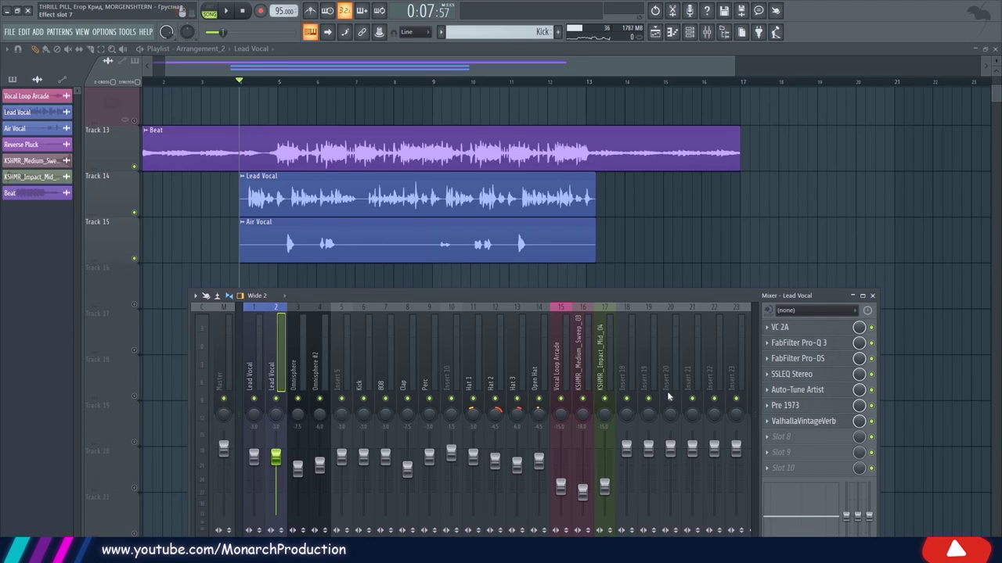
key("space")
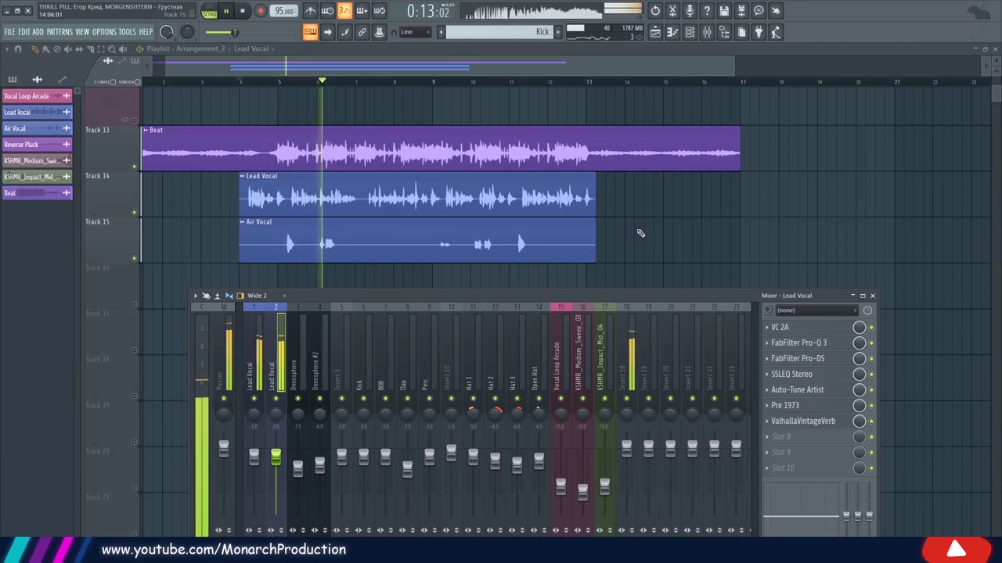
key("space")
Solo the Air Vocal track and create a panning automation clip for it
right_click(134, 258)
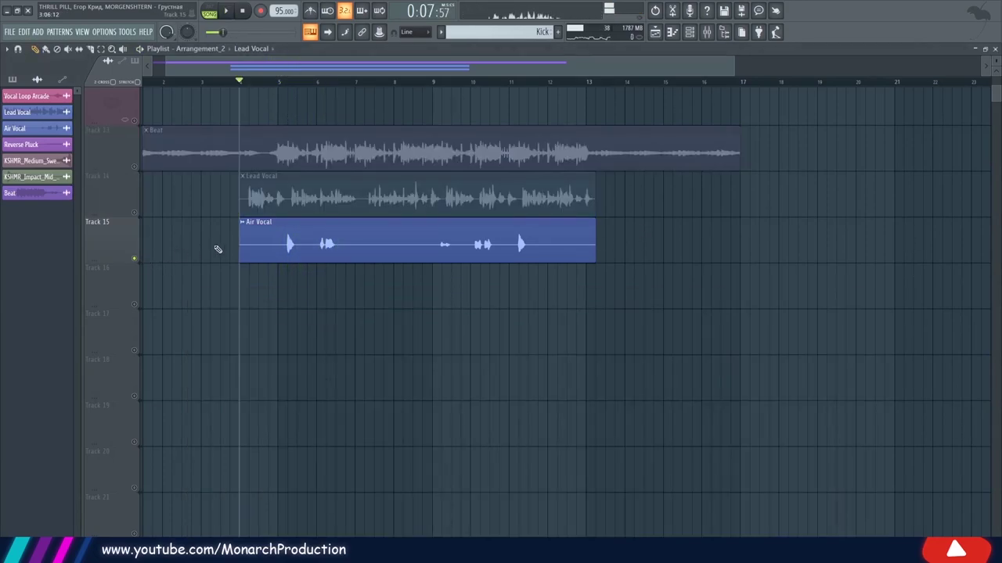
left_click_drag(213, 245, 223, 210)
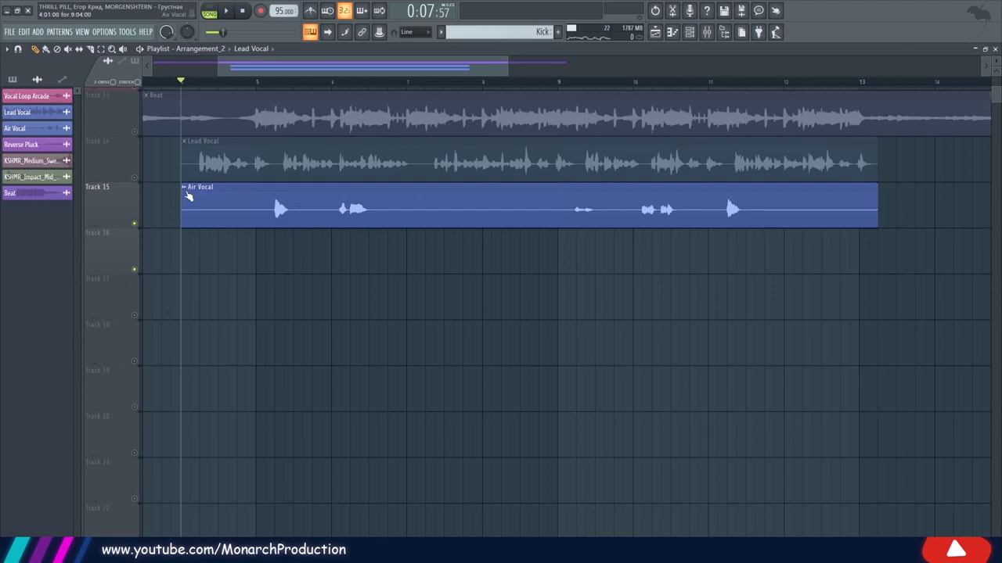
left_click(185, 189)
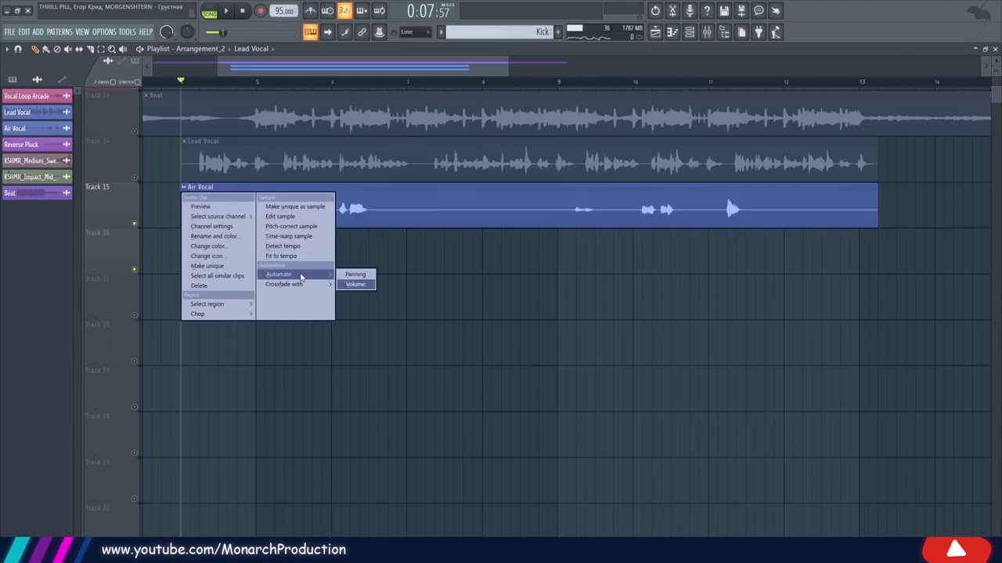
left_click(356, 274)
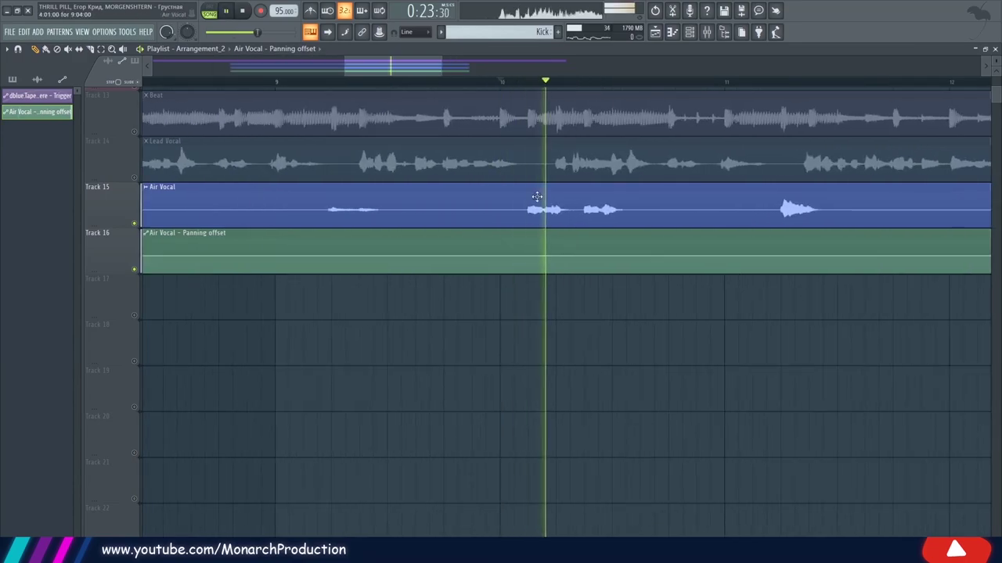
Shape the Air Vocal panning automation after bar 10 with one upward and one downward peak, returning to 50%
key("space")
right_click(528, 237)
right_click(500, 255)
right_click(500, 255)
left_click(520, 432)
right_click(585, 271)
right_click(613, 253)
right_click(613, 254)
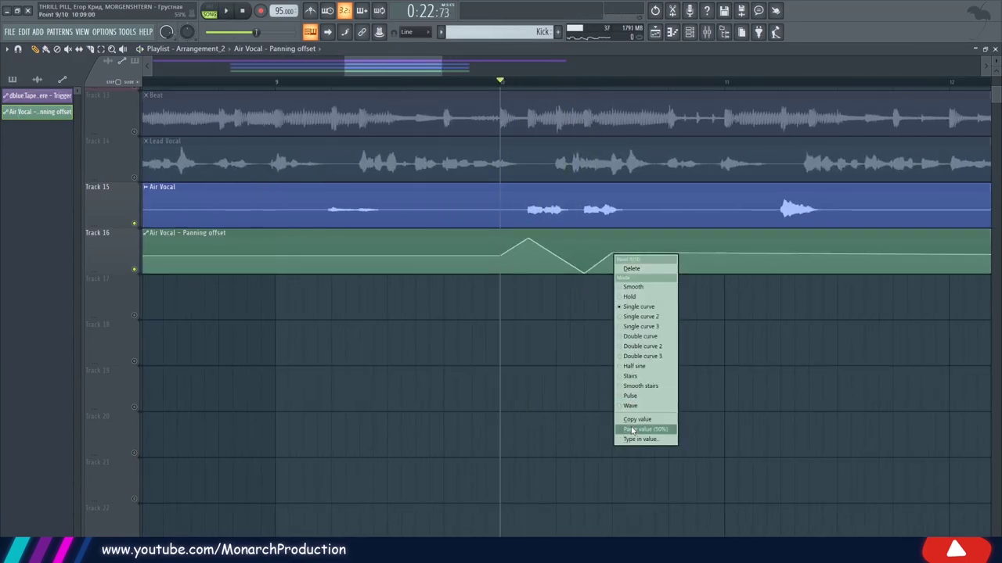
left_click(633, 430)
key("space")
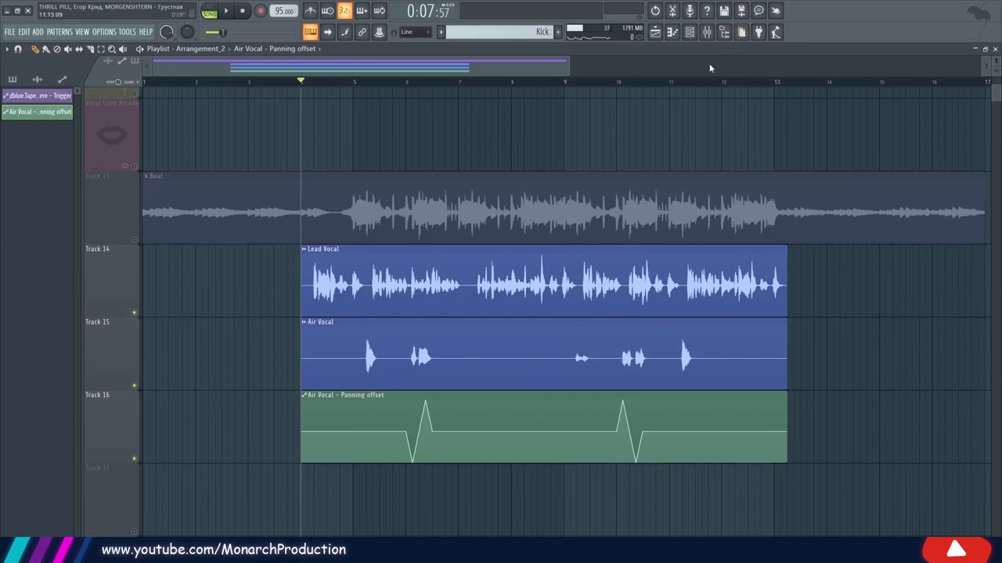
Insert FabFilter Pro-Q 3 before the reverb on the air vocal and add a low cut and a 12 dB/oct high cut at about 4725 Hz
left_click(707, 33)
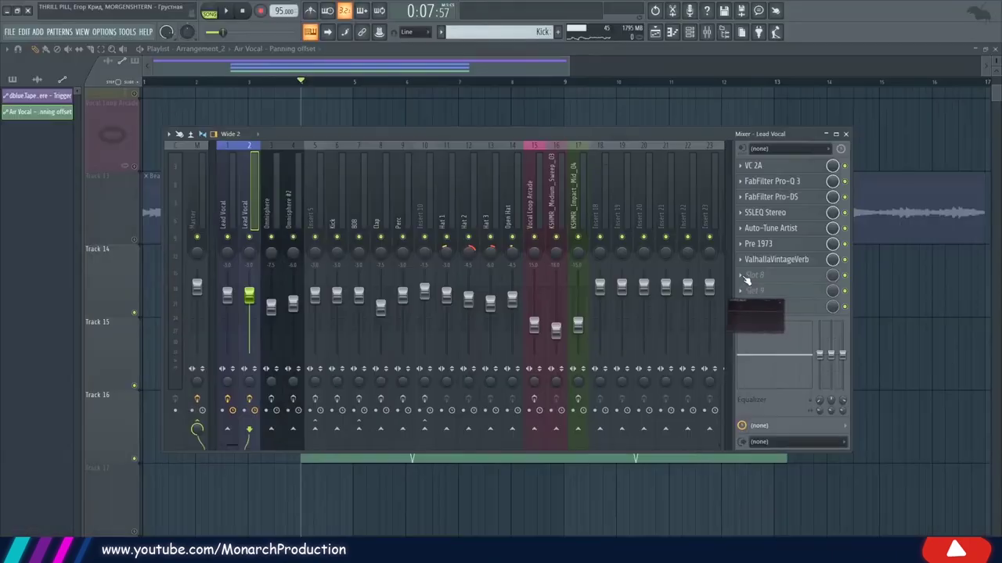
left_click(772, 259)
left_click(110, 255)
left_click_drag(109, 255, 275, 255)
double_click(590, 254)
left_click_drag(590, 255, 476, 254)
Lower the air vocal's high-cut frequency slightly during playback, then close the equalizer and the mixer
key("space")
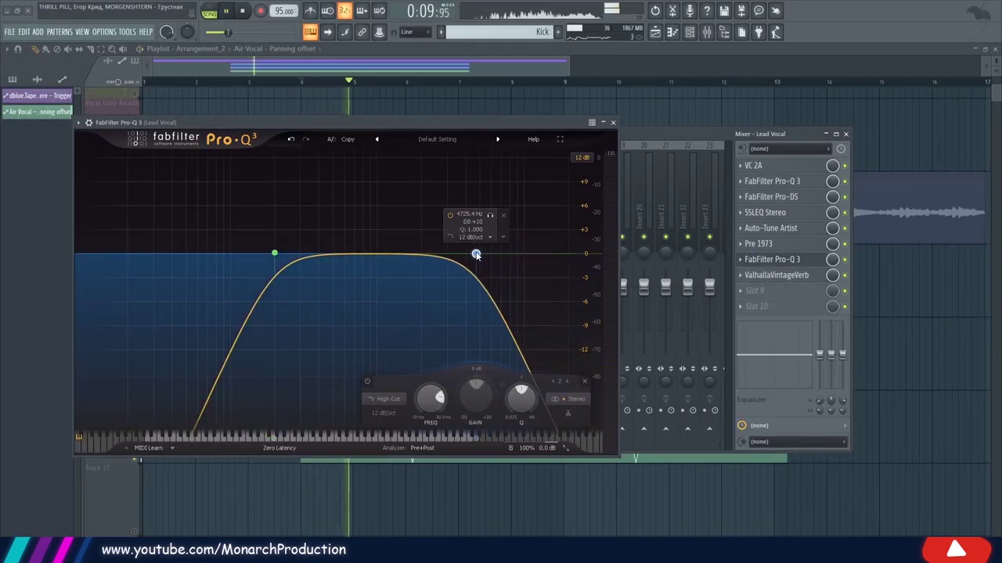
left_click_drag(476, 254, 467, 254)
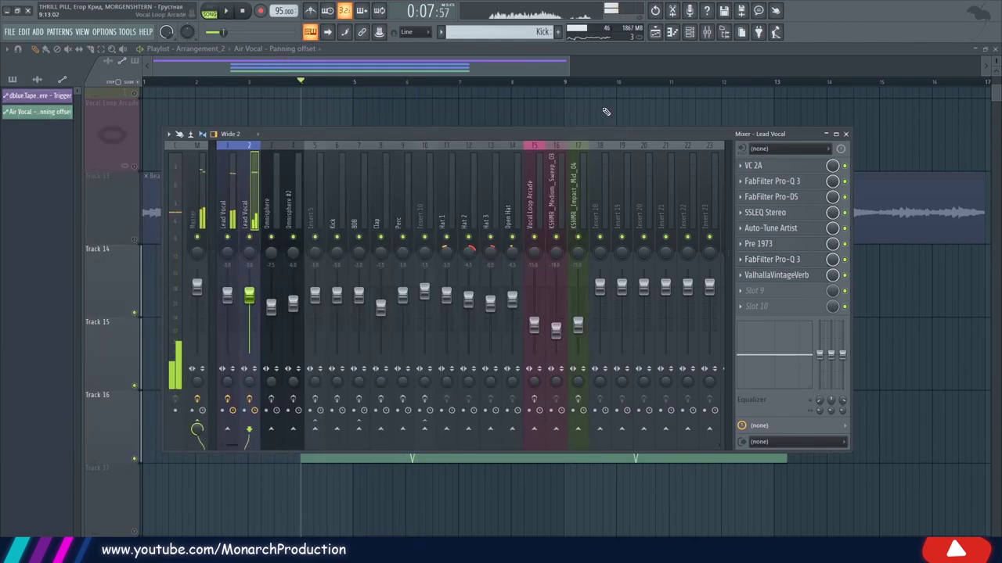
key("F9")
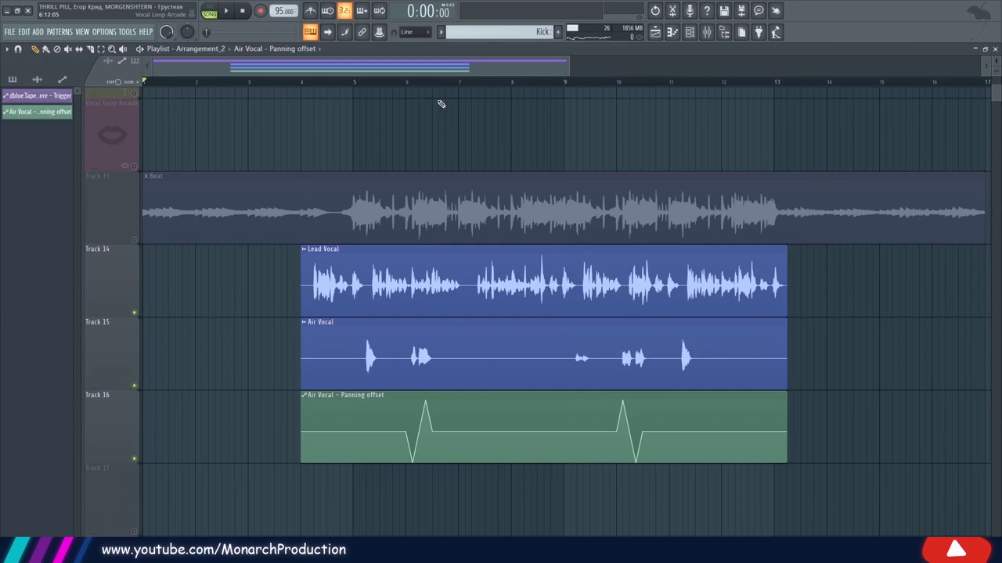
Mute the Lead Vocal track and play the air vocal on its own
scroll(185, 342, "right", 2)
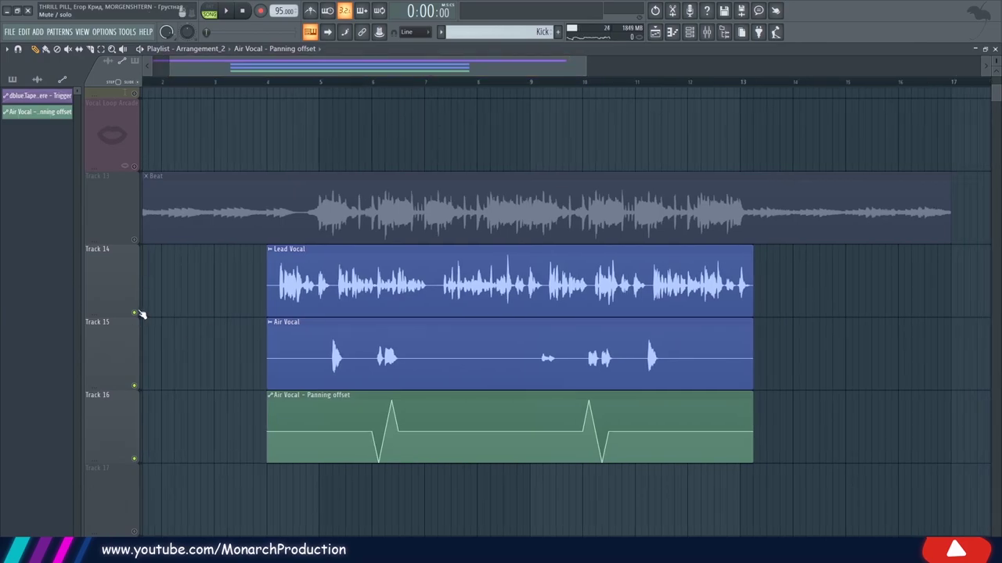
left_click(134, 313)
scroll(335, 83, "up", 3)
key("space")
Load the Bright Hall preset from the Halls group into the air vocal's ValhallaVintageVerb
left_click(707, 33)
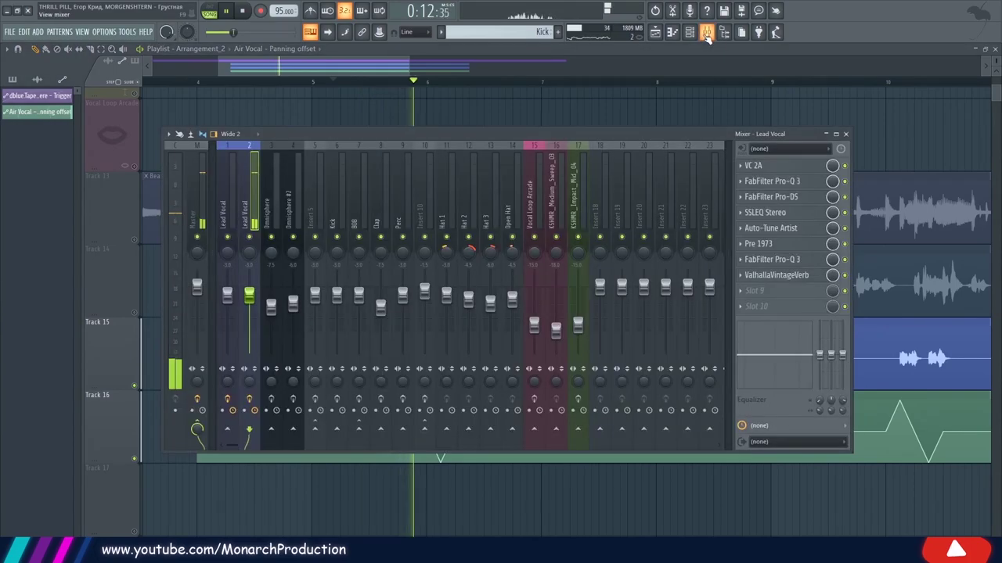
left_click(799, 280)
left_click_drag(603, 257, 447, 94)
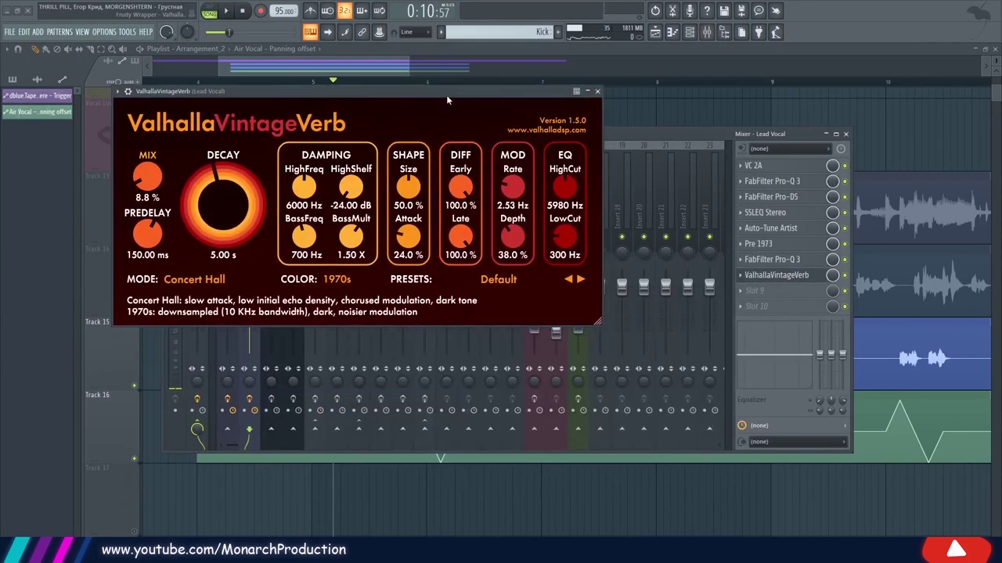
left_click(509, 277)
mouse_move(480, 441)
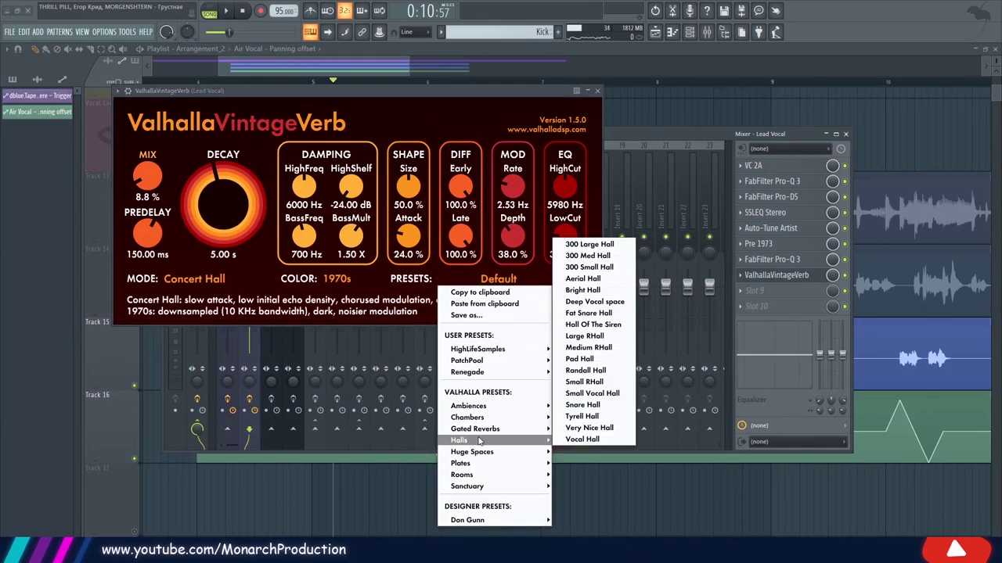
left_click(582, 290)
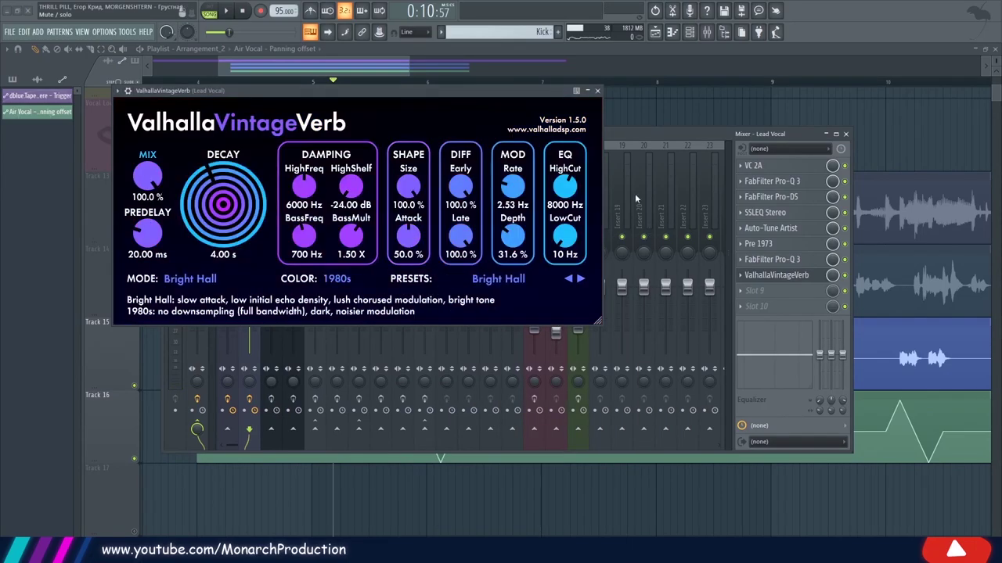
Set the air vocal reverb's mix to about 87.2% and its decay to 4.76 s during playback, then close the plugin
left_click(226, 12)
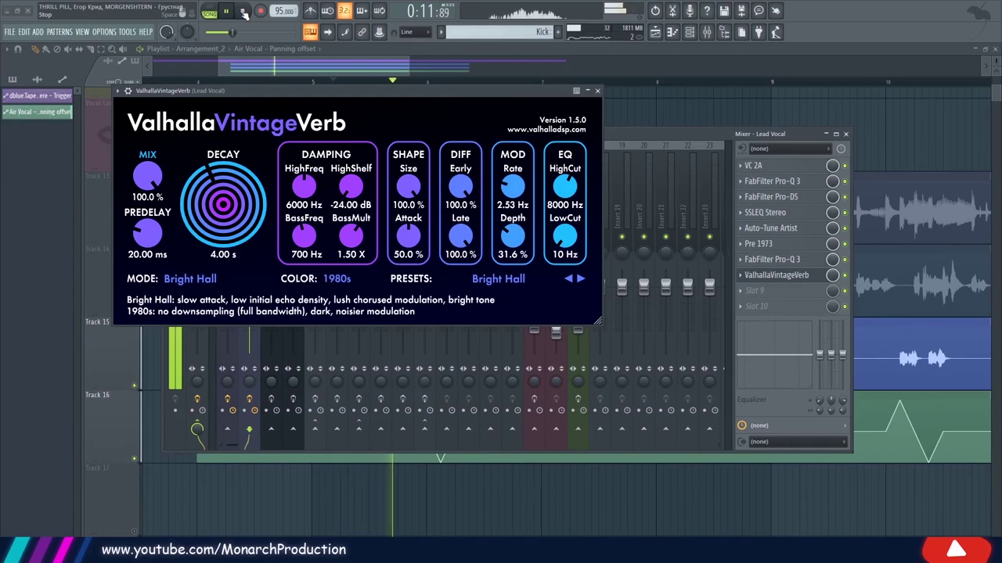
left_click_drag(159, 180, 209, 189)
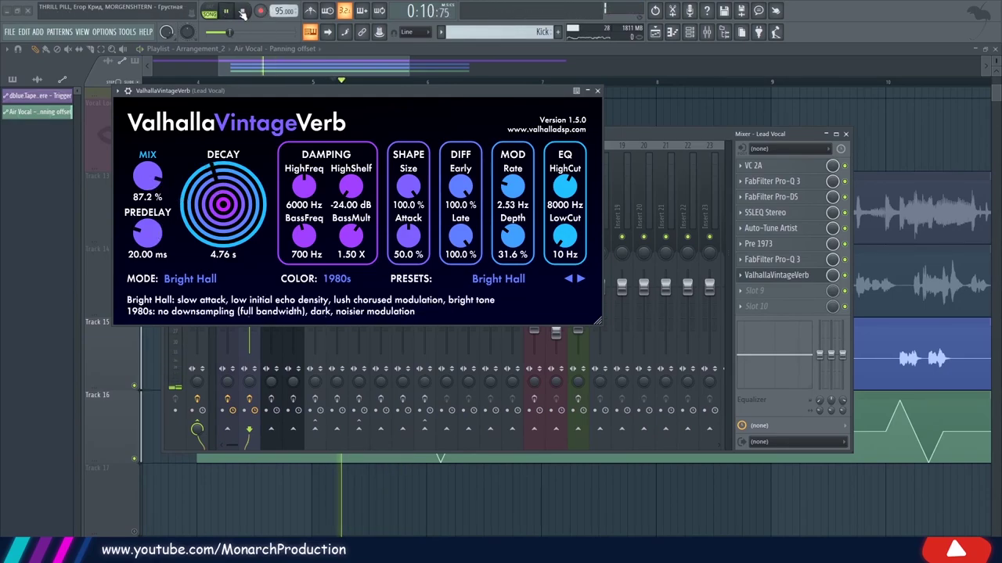
left_click(244, 14)
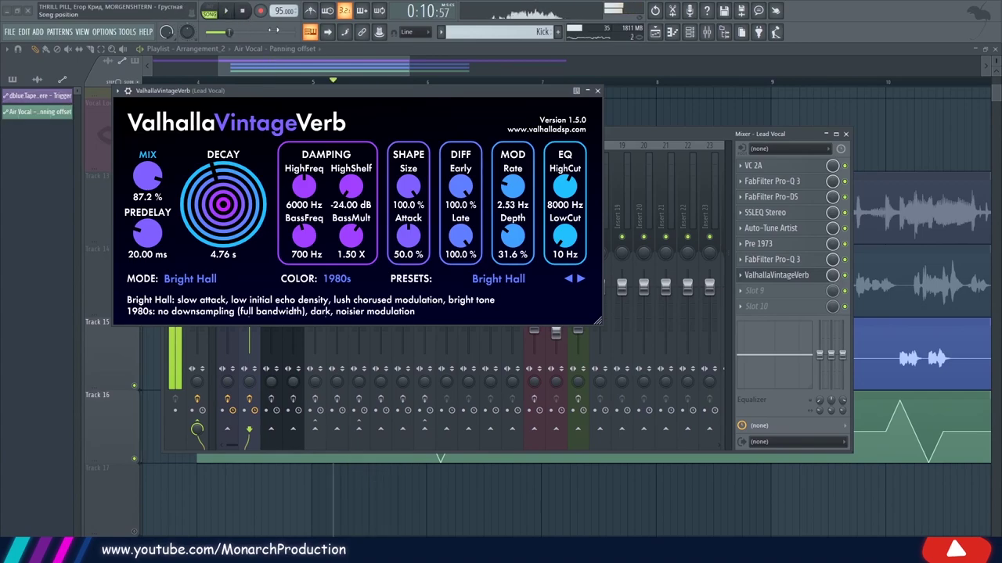
left_click(597, 91)
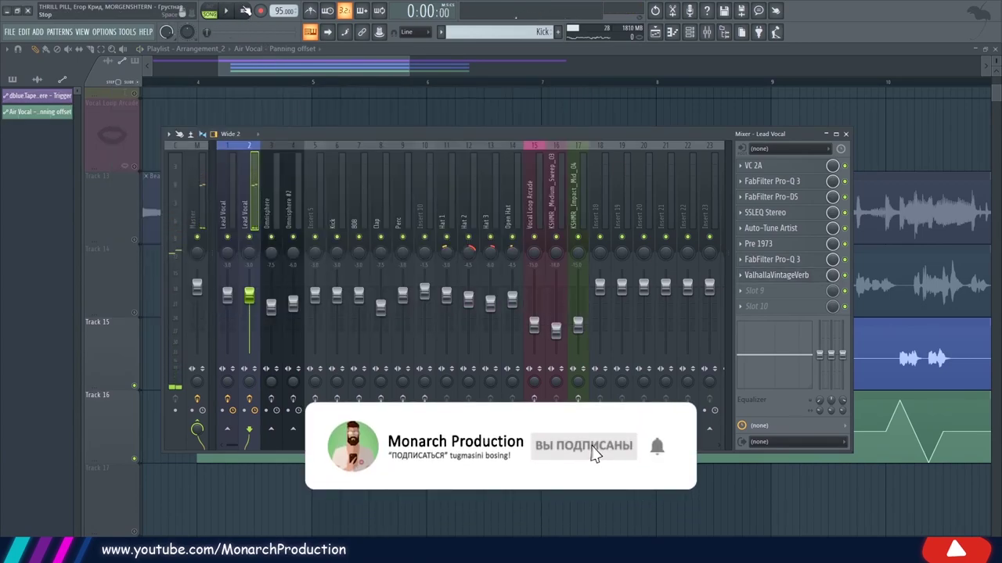
Close the mixer, unmute the Beat and Lead Vocal tracks, and play the full arrangement
scroll(310, 82, "down", 3)
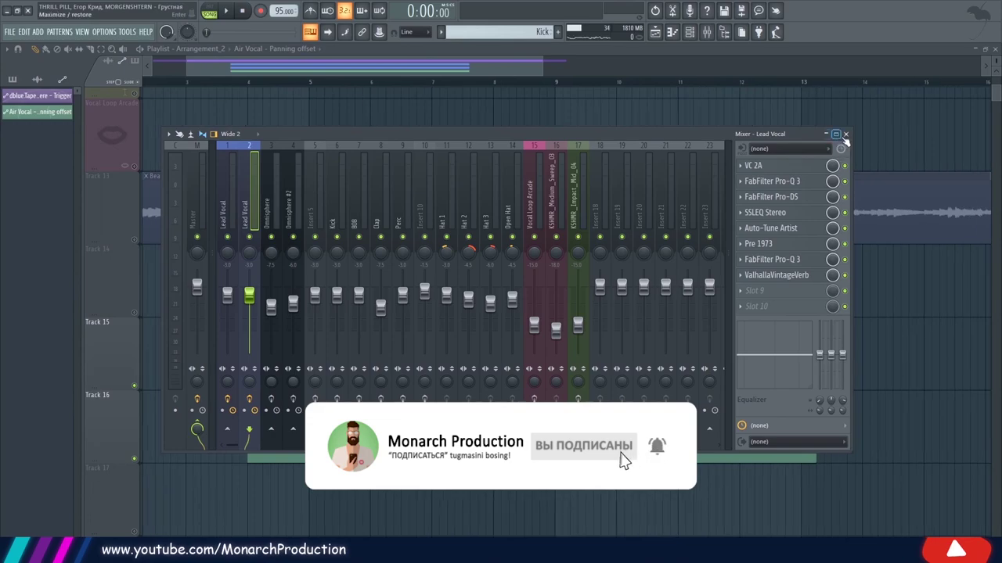
left_click(845, 133)
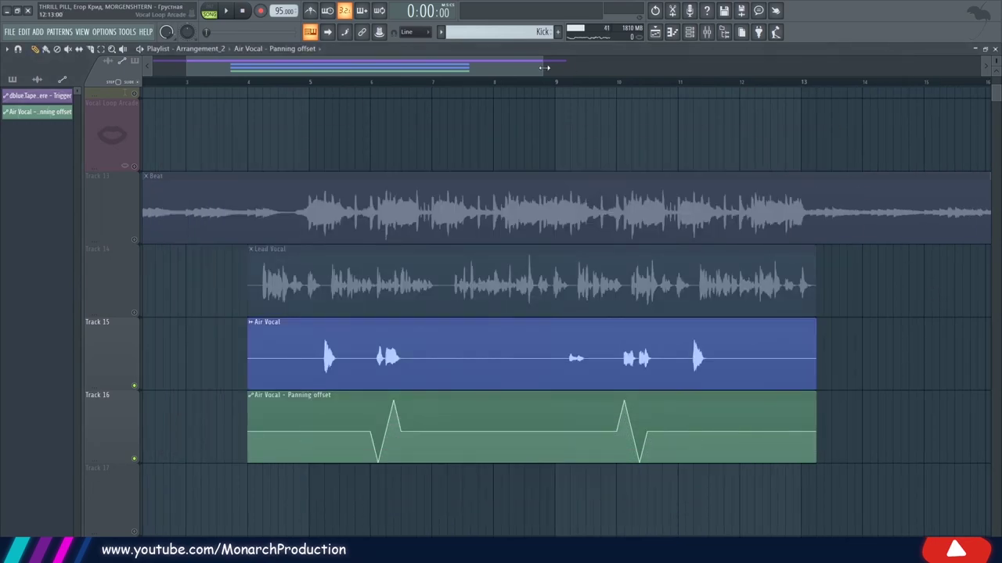
scroll(543, 84, "down", 2)
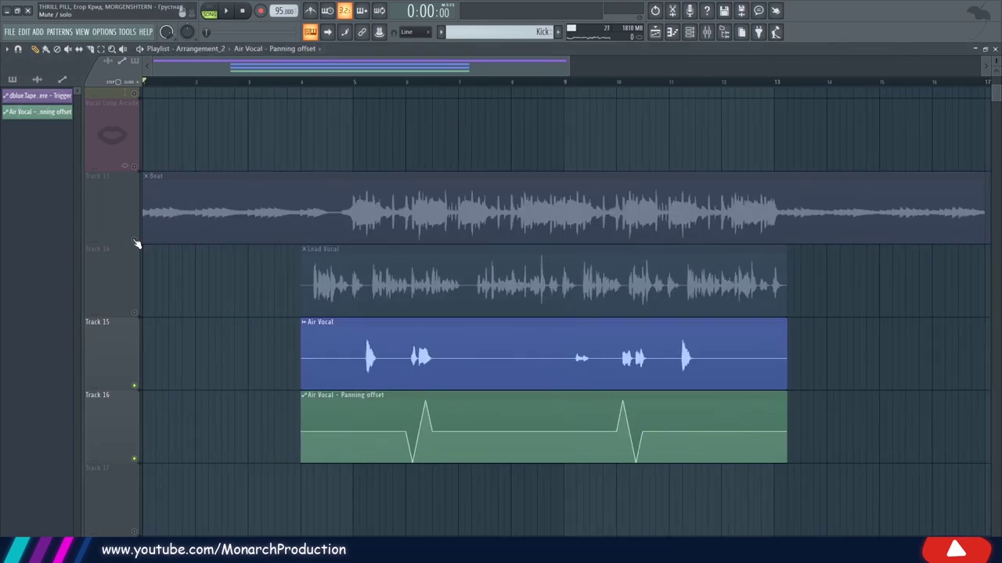
left_click(135, 241)
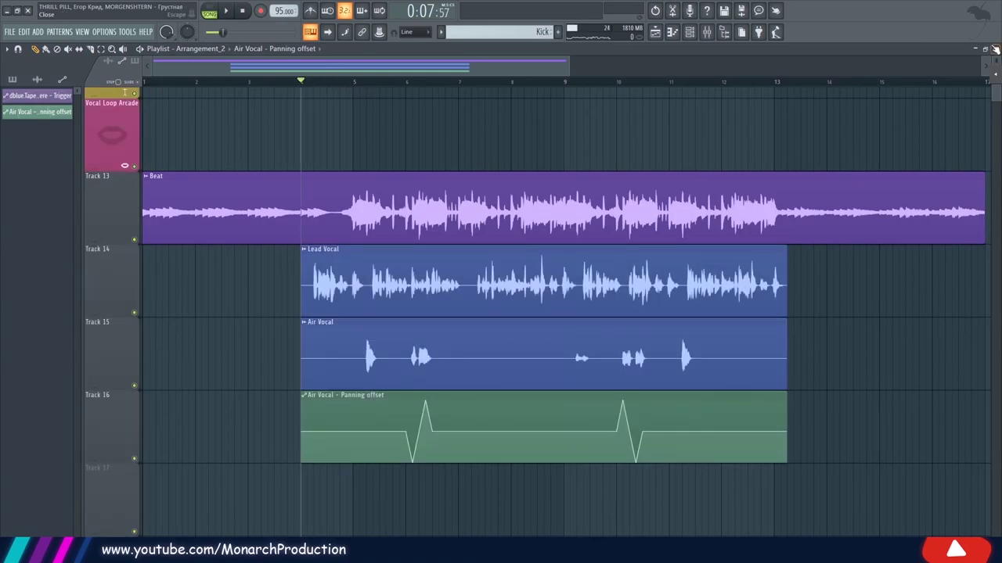
scroll(463, 101, "down", 3)
key("space")
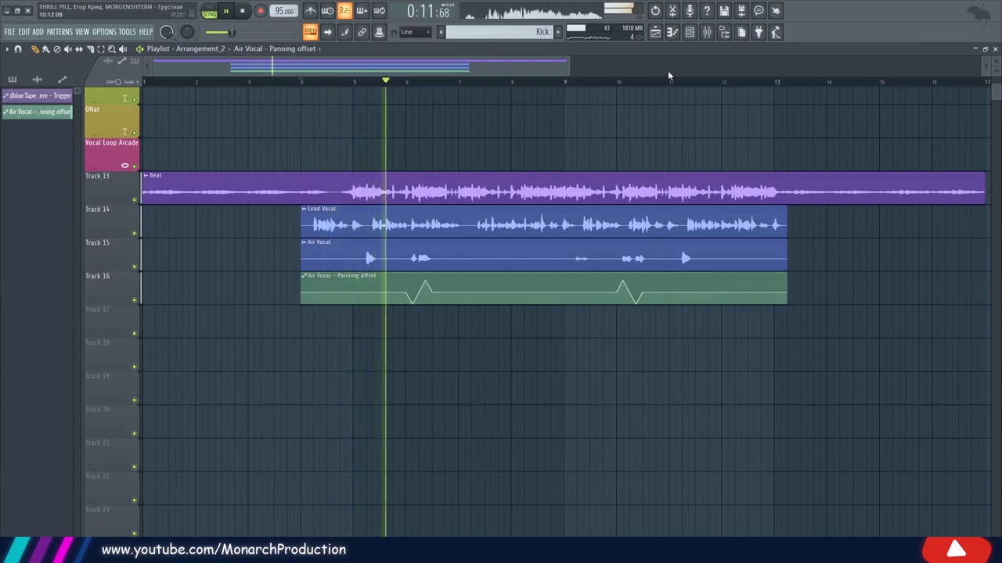
key("space")
Lower the air vocal reverb's mix to 38% while listening with the beat and lead vocal, then close the plugin
left_click(712, 37)
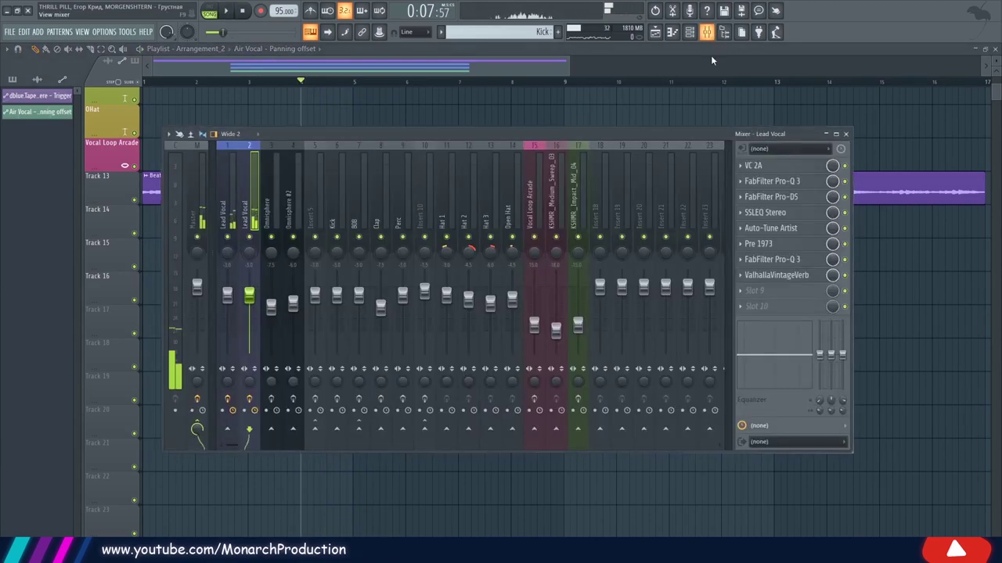
left_click(782, 276)
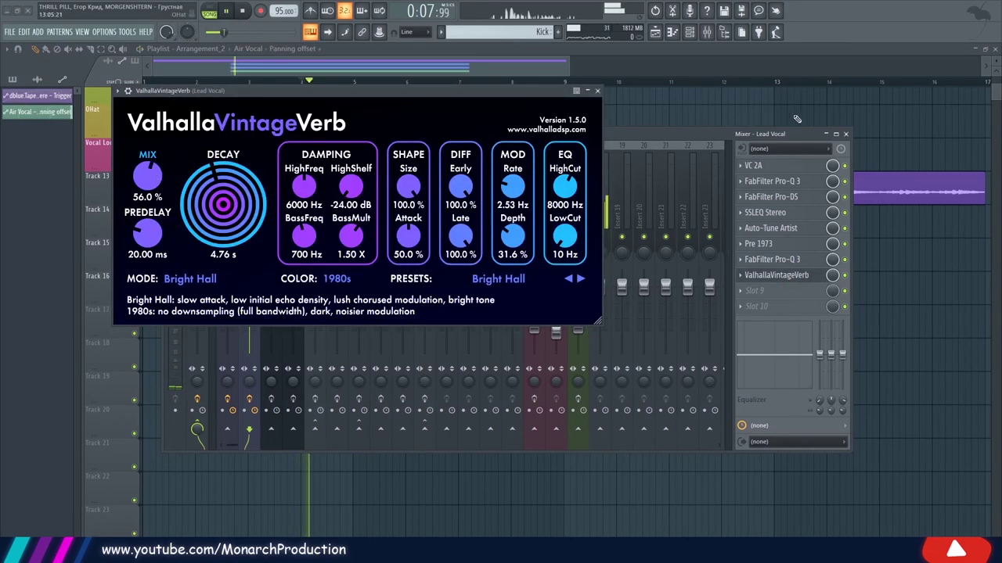
left_click_drag(478, 102, 619, 252)
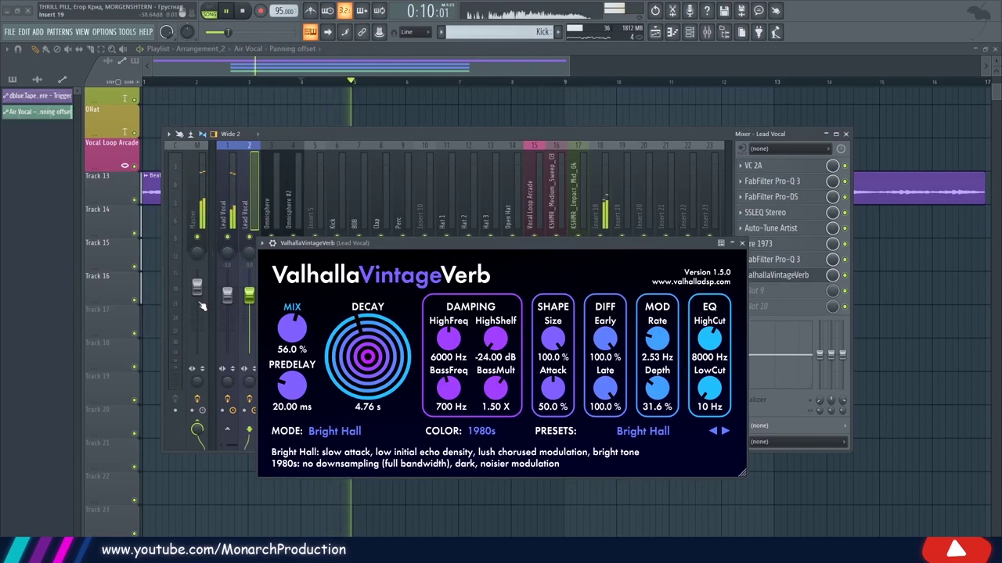
left_click_drag(292, 317, 295, 345)
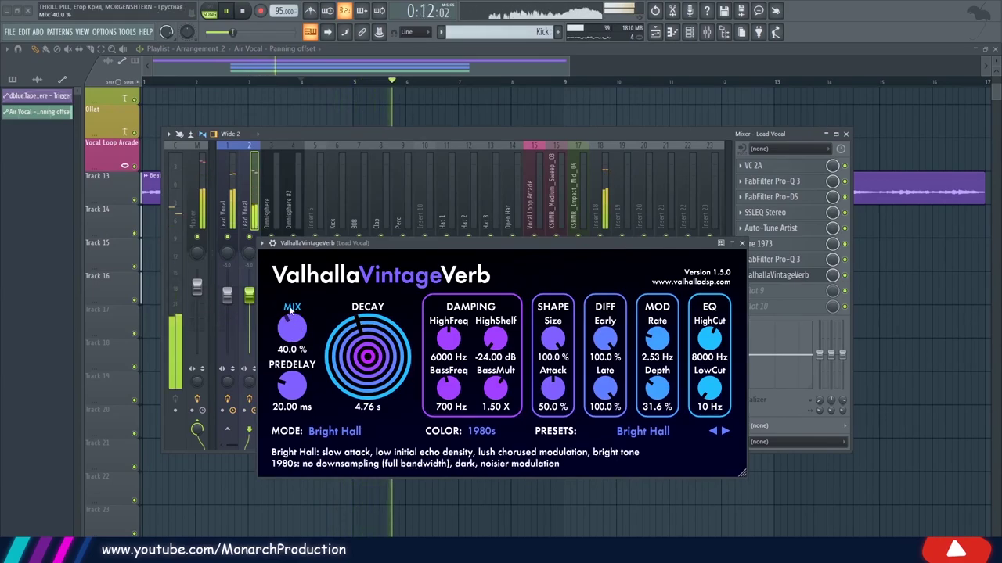
left_click(243, 12)
key("space")
left_click(845, 134)
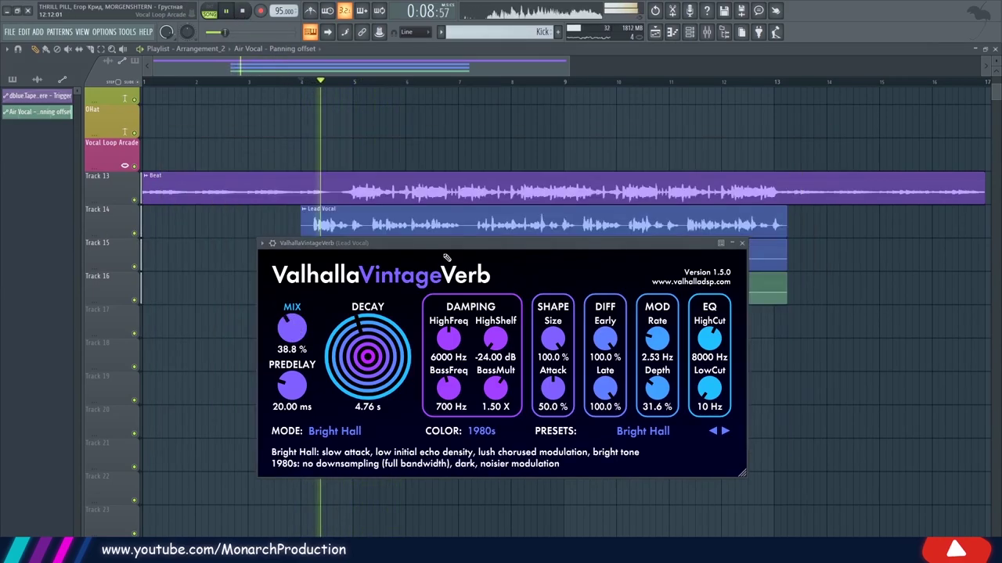
left_click_drag(403, 246, 521, 200)
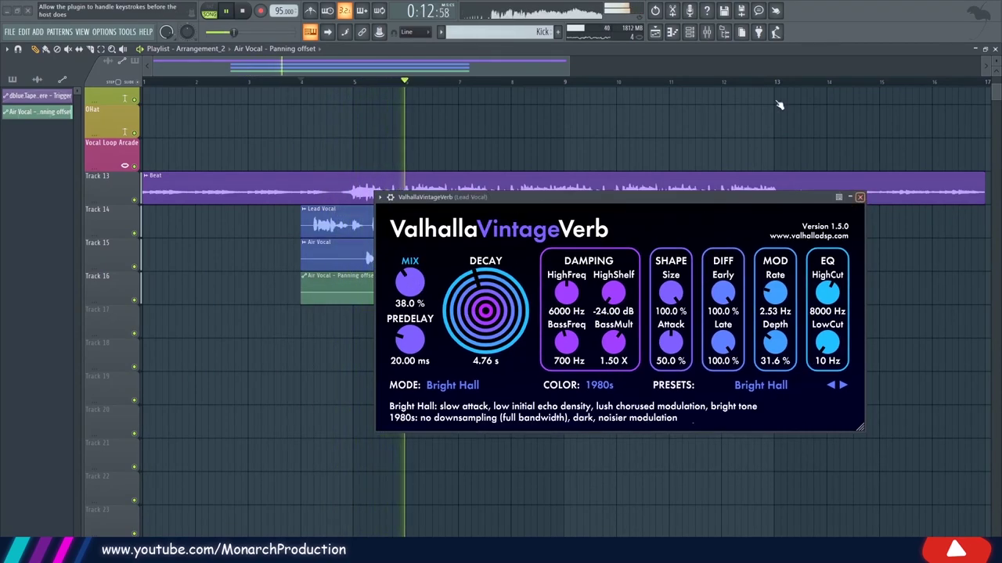
left_click(860, 197)
Lower the air vocal's mixer fader to about -9.2 dB and play the arrangement
left_click(704, 36)
key("space")
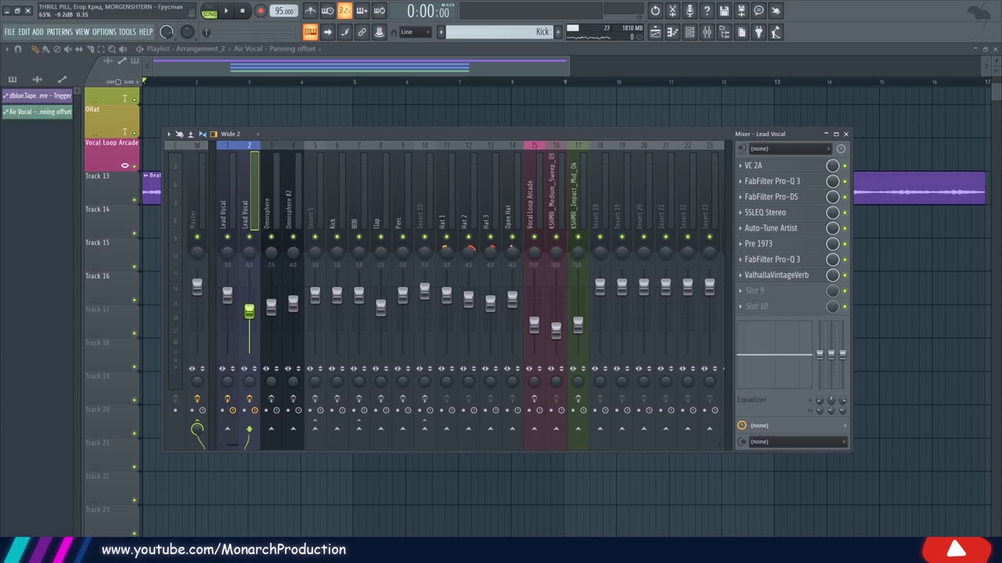
key("F9")
key("space")
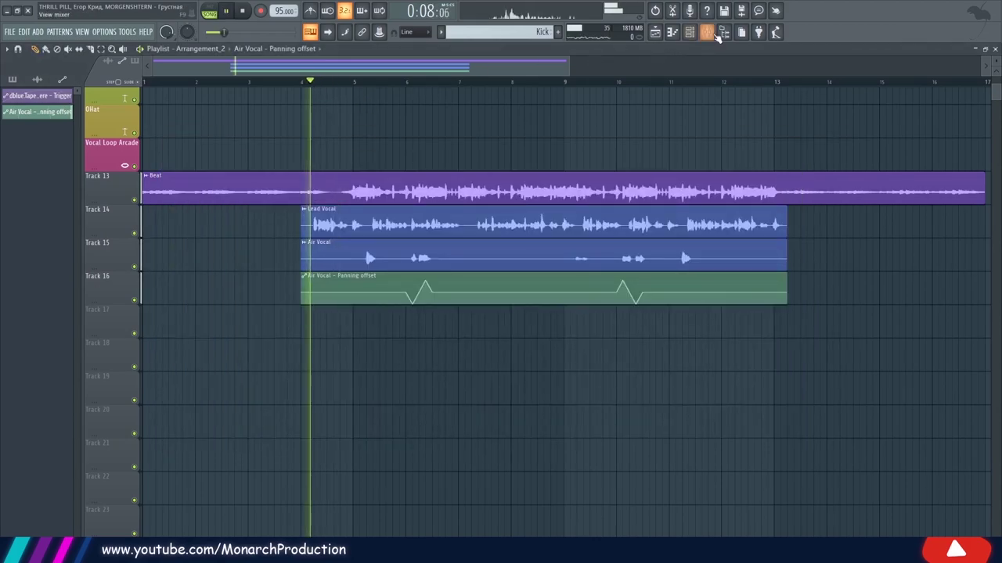
Lower the lead vocal's mixer fader to about -6.2 dB and listen to the balance with the beat
key("F9")
key("space")
key("space")
key("space")
left_click_drag(228, 299, 228, 308)
key("space")
key("space")
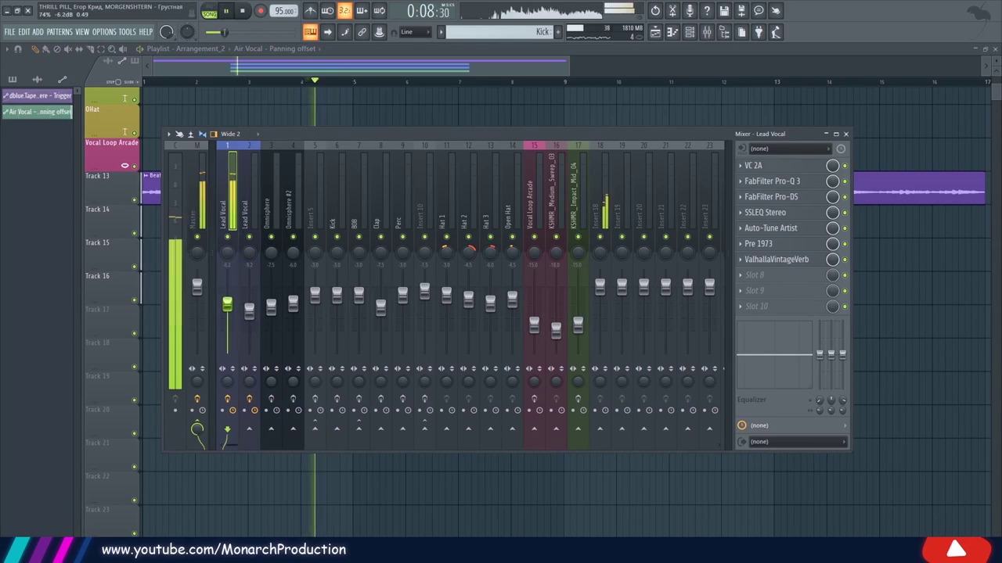
key("space")
Open the s(M)exoscope waveform display on the Master channel and play the mix
left_click(205, 216)
left_click(787, 307)
key("space")
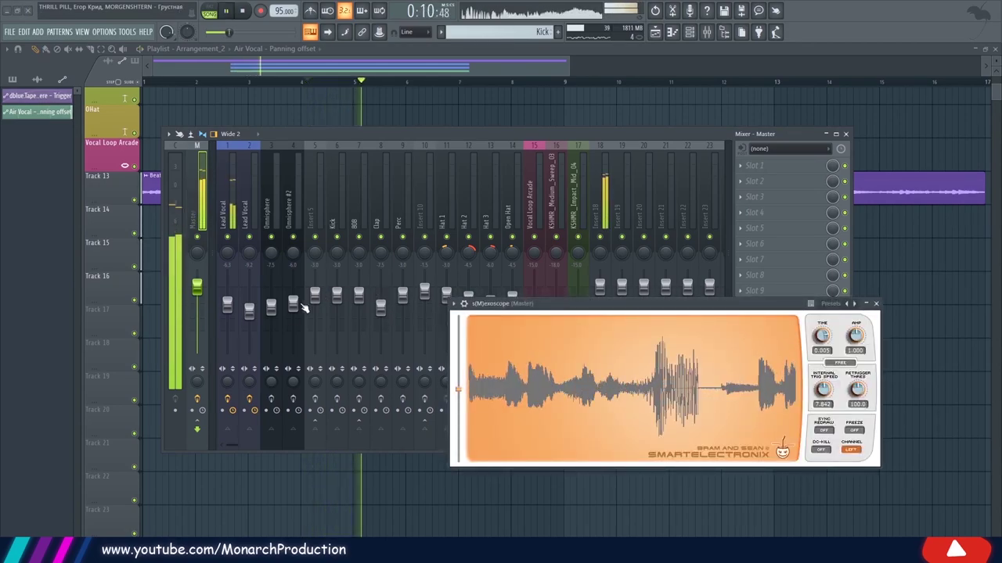
Balance the vocal faders during playback, with the lead vocal at -3.0 dB and the air vocal at -9.0 dB
key("space")
key("space")
left_click_drag(228, 305, 228, 296)
left_click(252, 312)
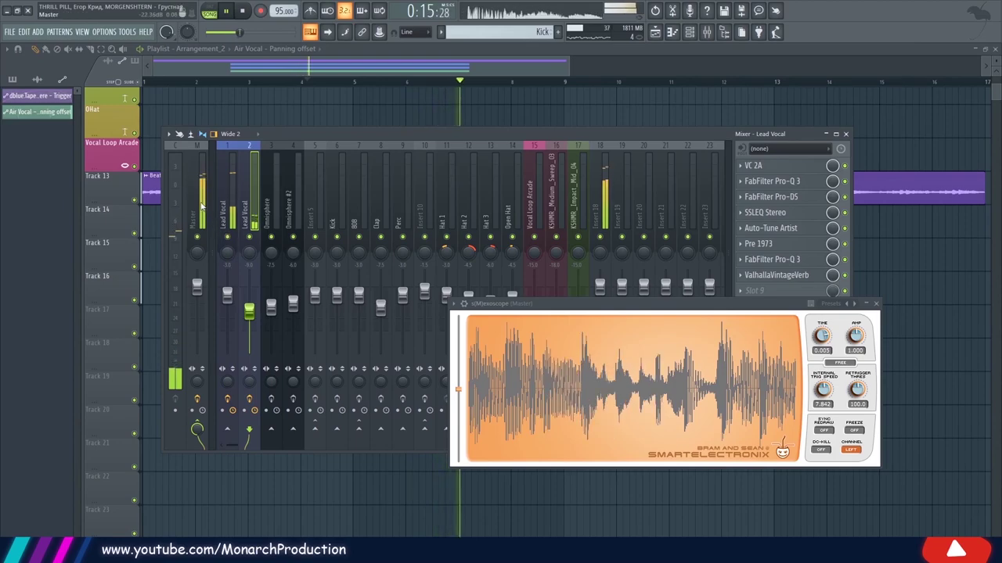
left_click(243, 11)
left_click(243, 11)
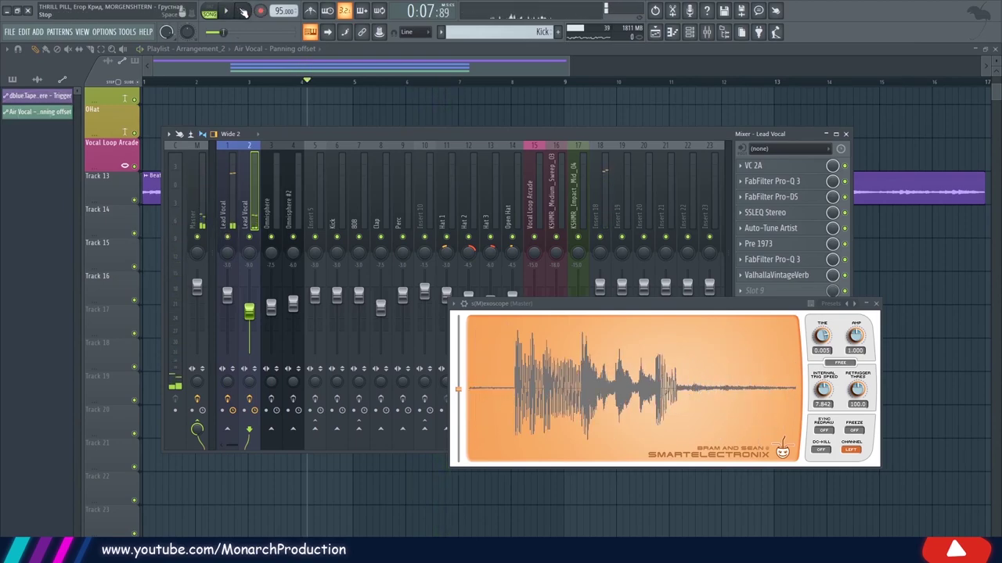
Insert Fruity Multiband Compressor in the Master channel's first slot and load its Mastering 6dB preset
left_click(201, 169)
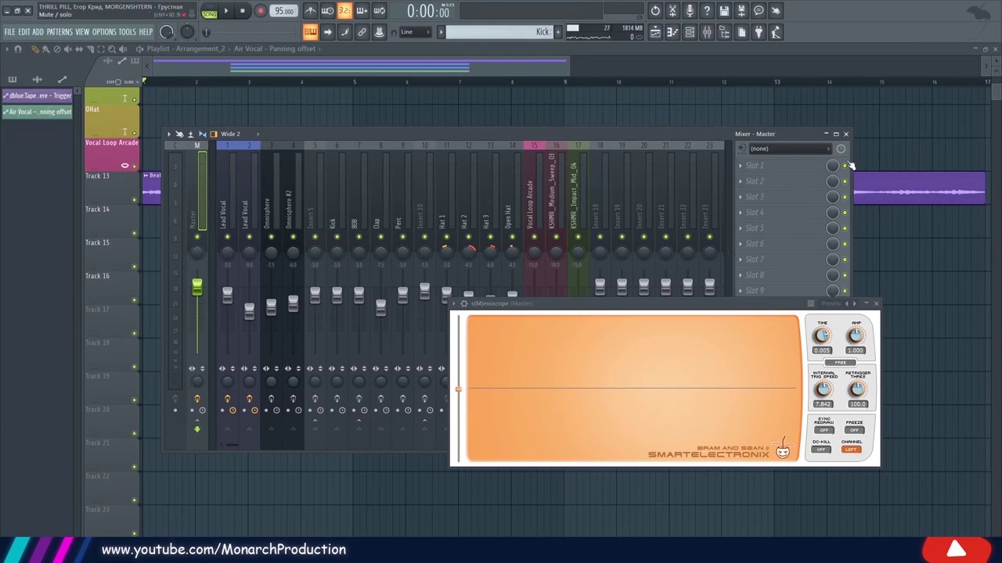
middle_click(815, 165)
mouse_move(346, 530)
left_click(252, 241)
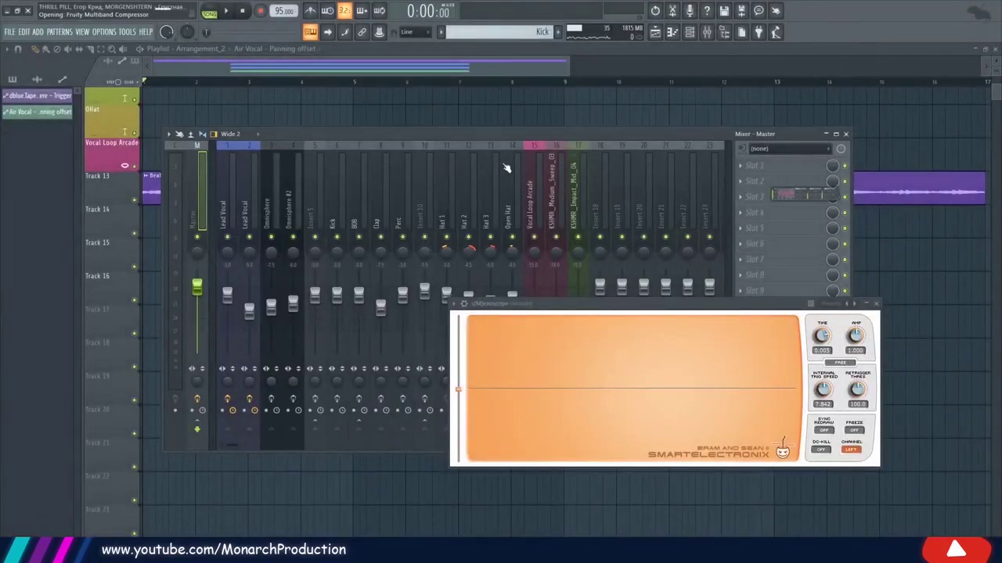
left_click(422, 81)
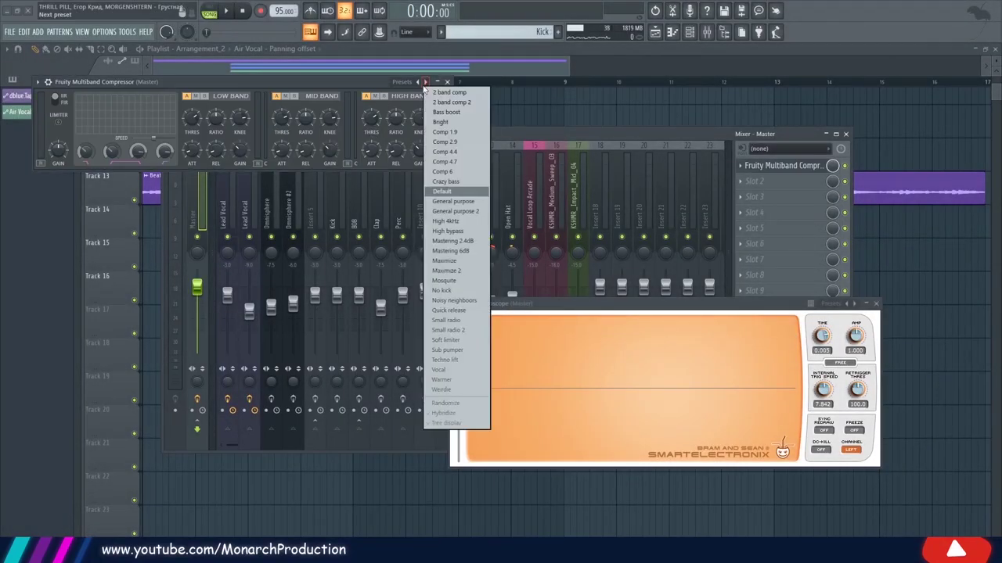
left_click(454, 251)
left_click(448, 82)
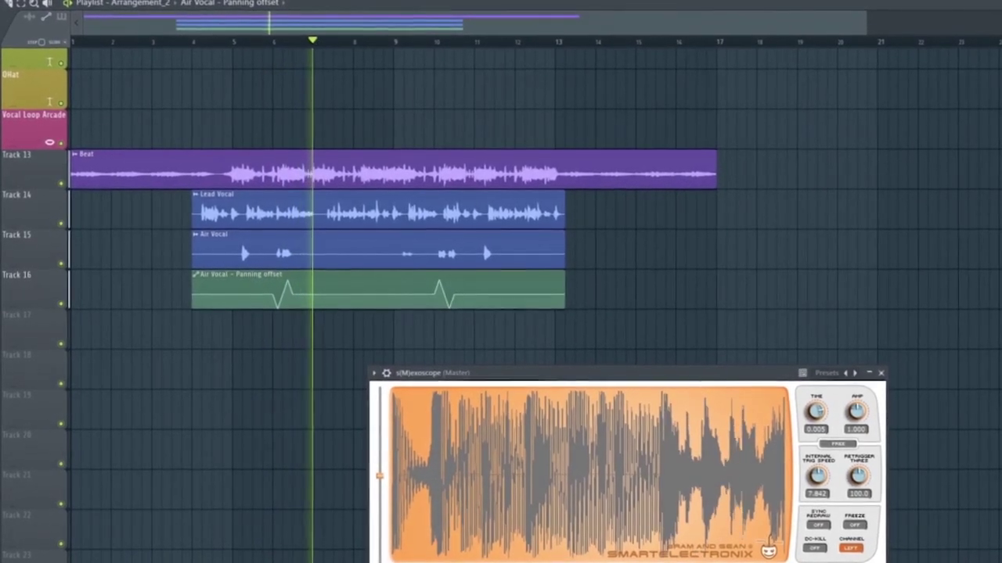
Check the lead vocal's mixer channel while the mix plays, then hide the mixer
key("F9")
left_click(172, 298)
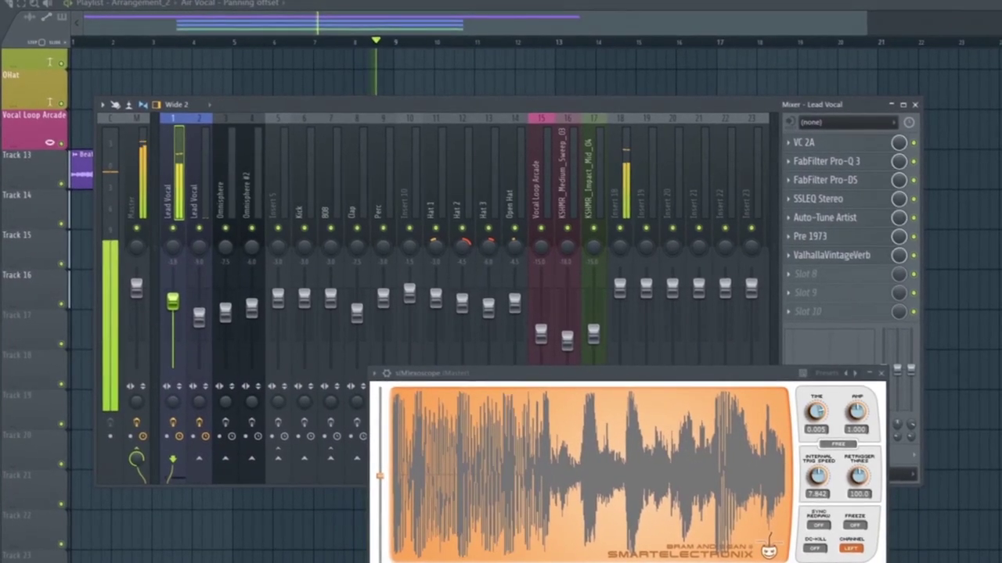
key("F9")
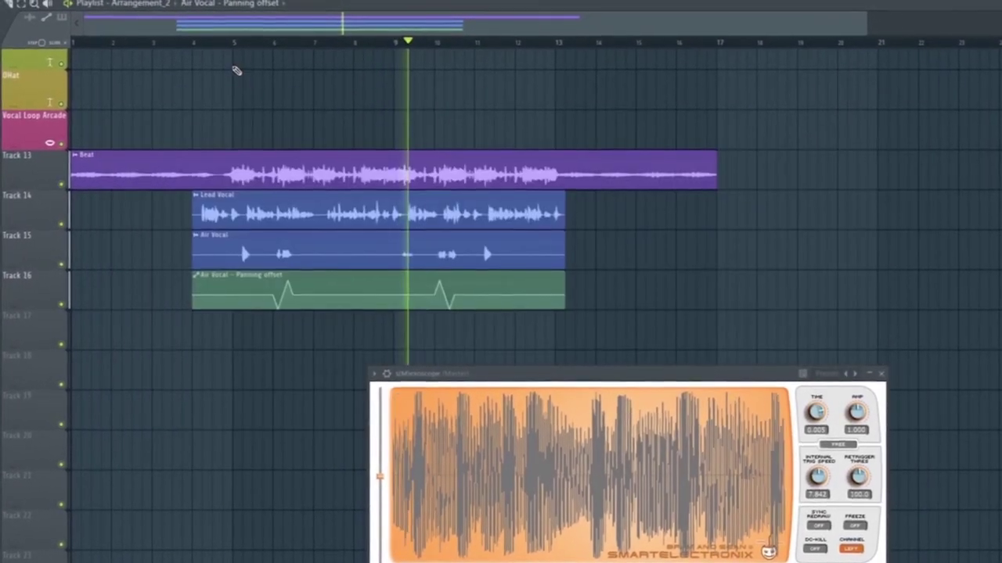